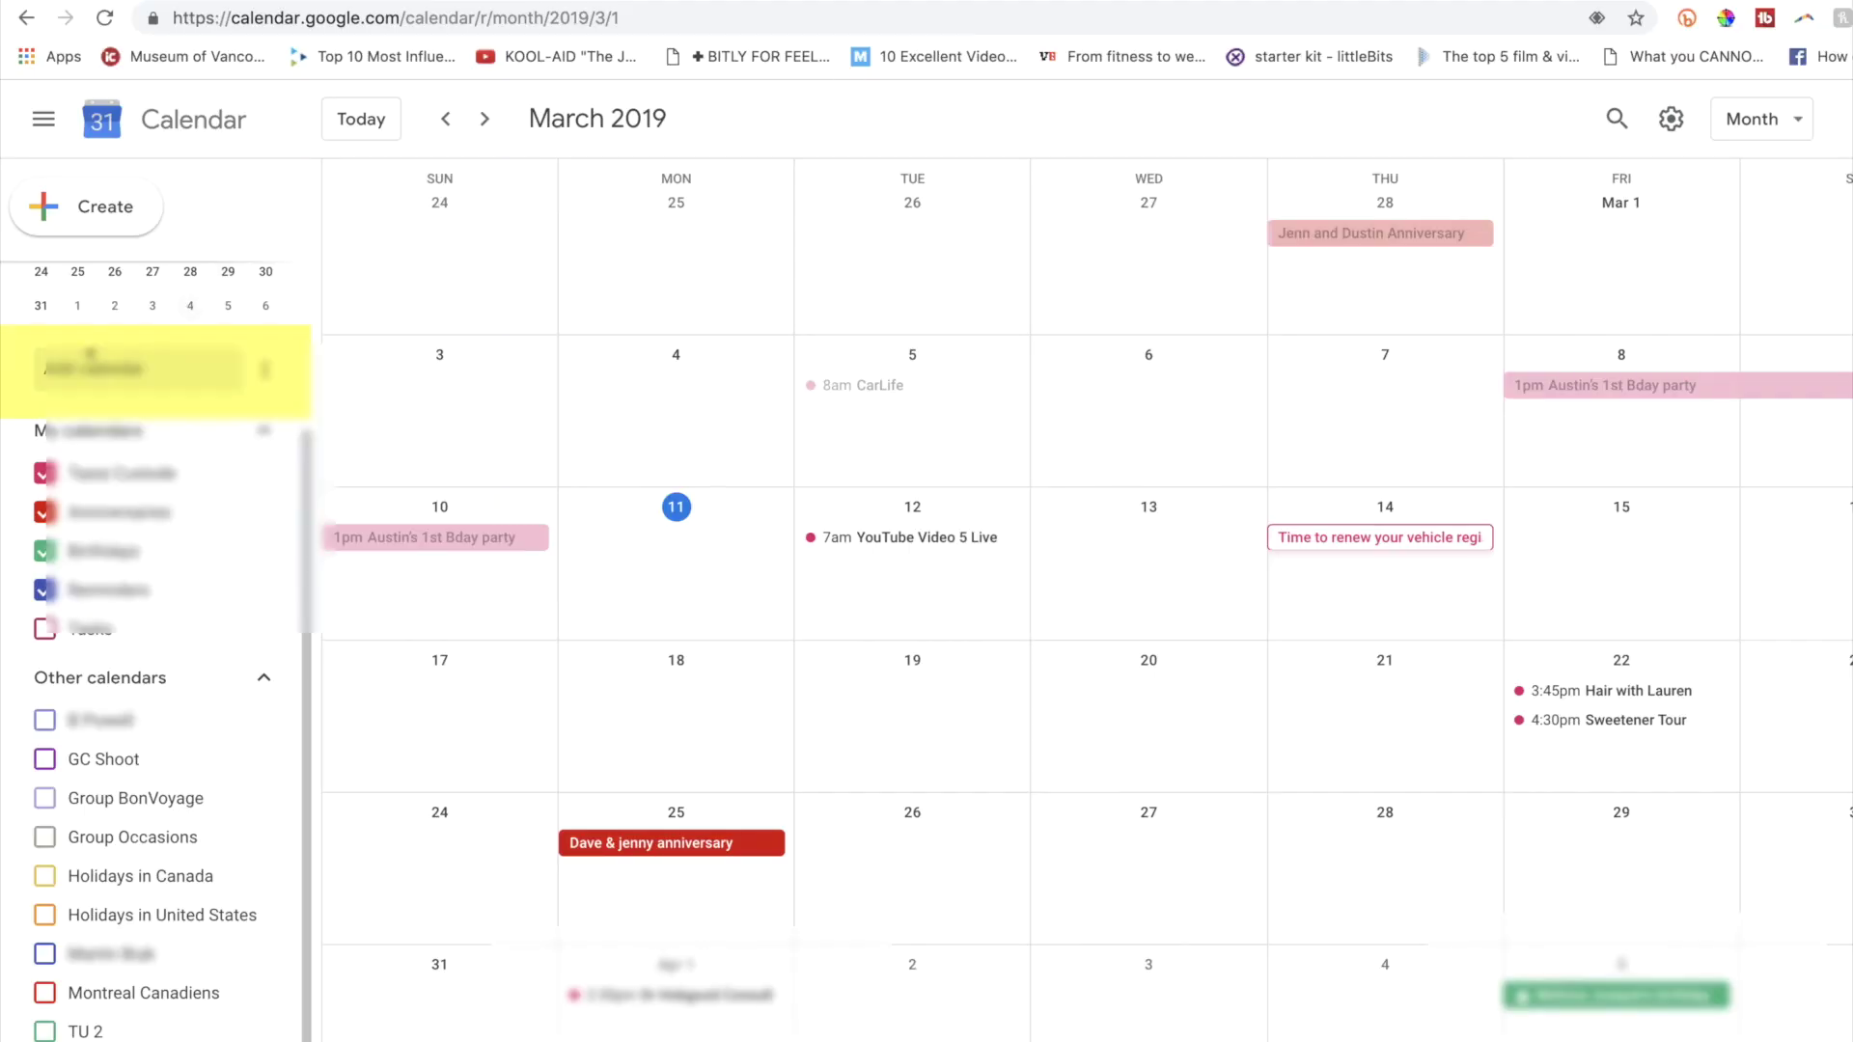
Request access to a contact's calendar by their e-mail and show its events under Other calendars.
{"action": "left_click", "coordinate": [36, 377]}
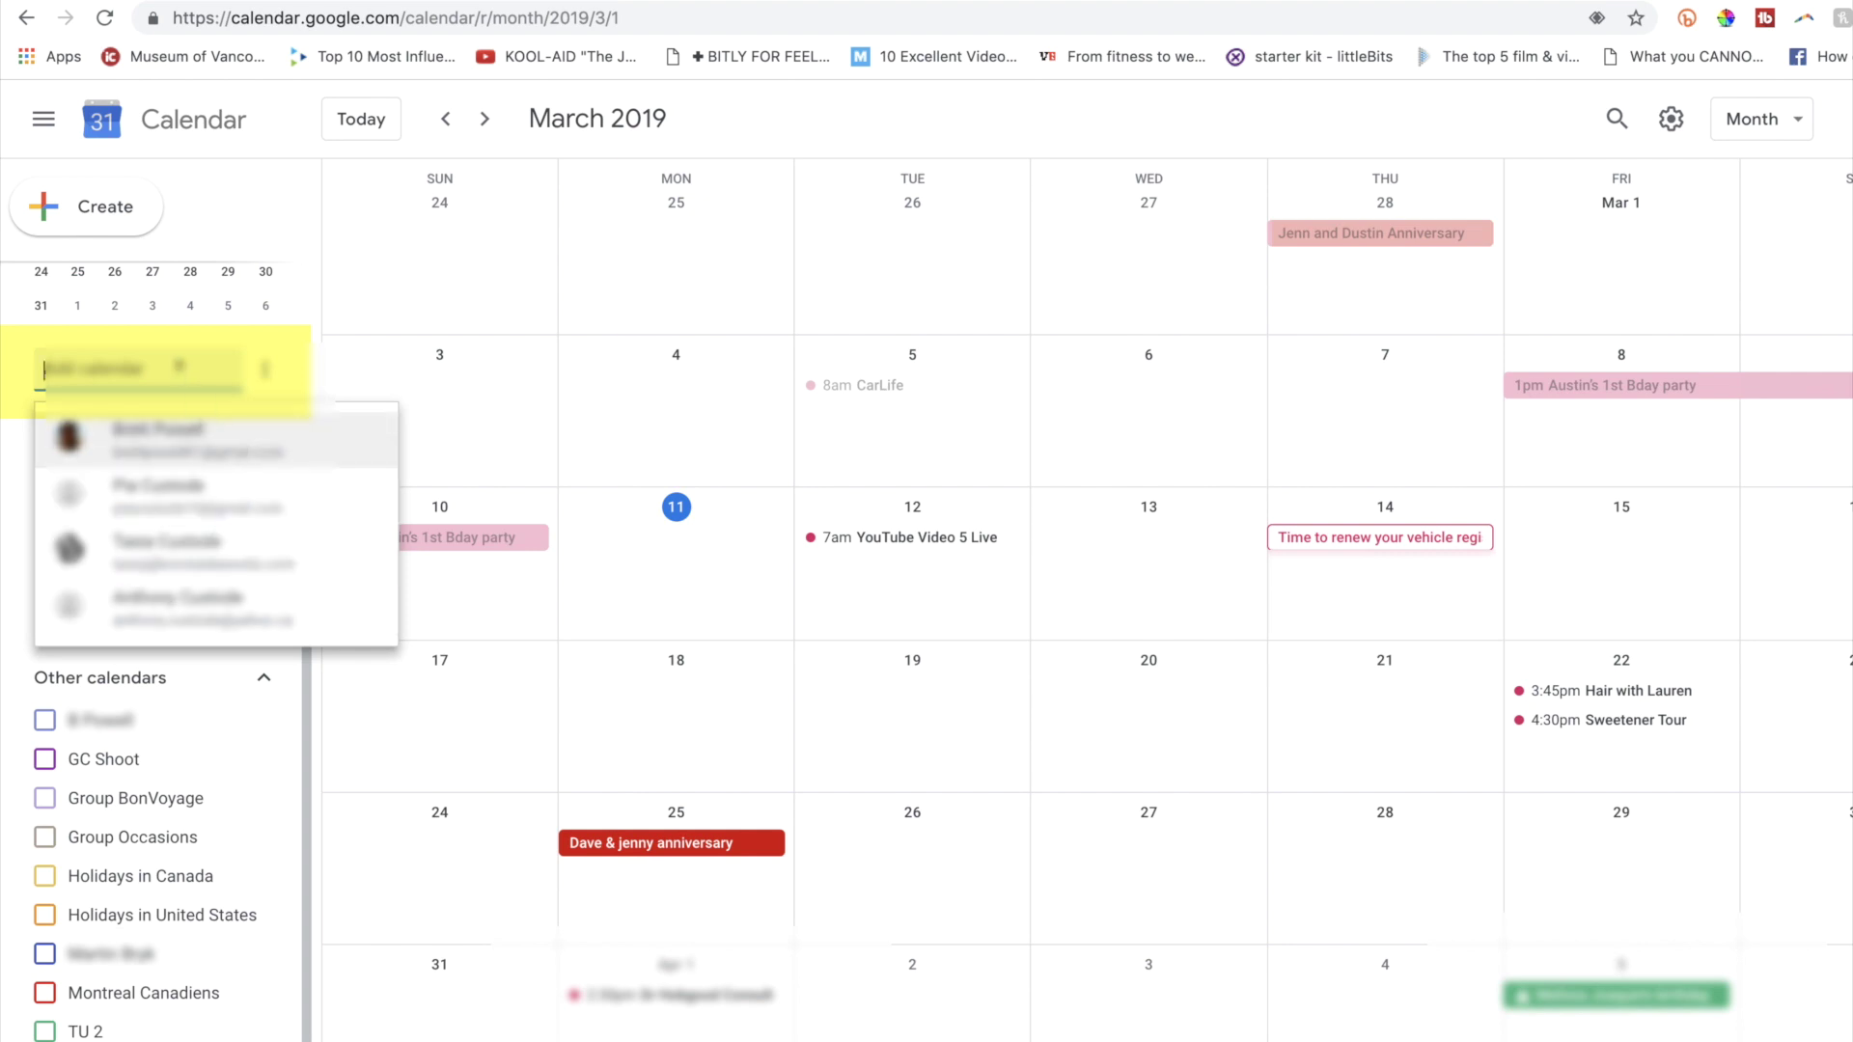
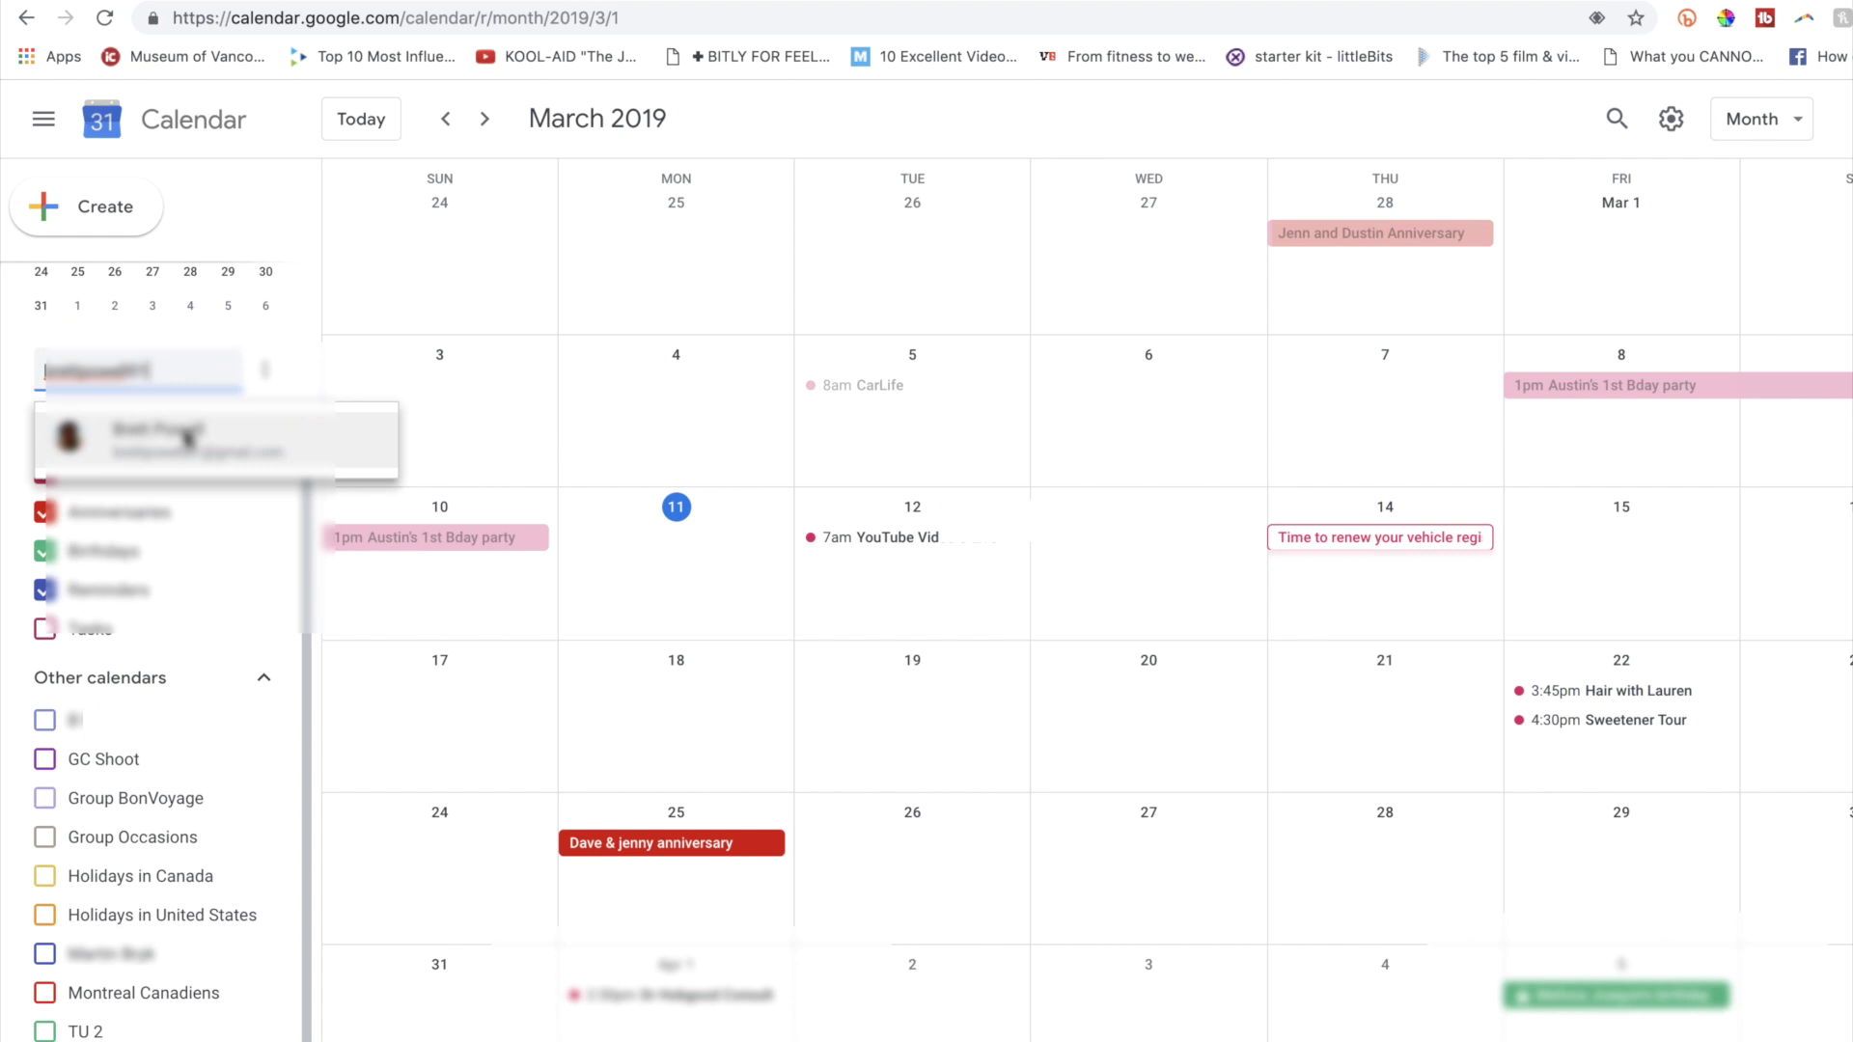
{"action": "left_click", "coordinate": [188, 439]}
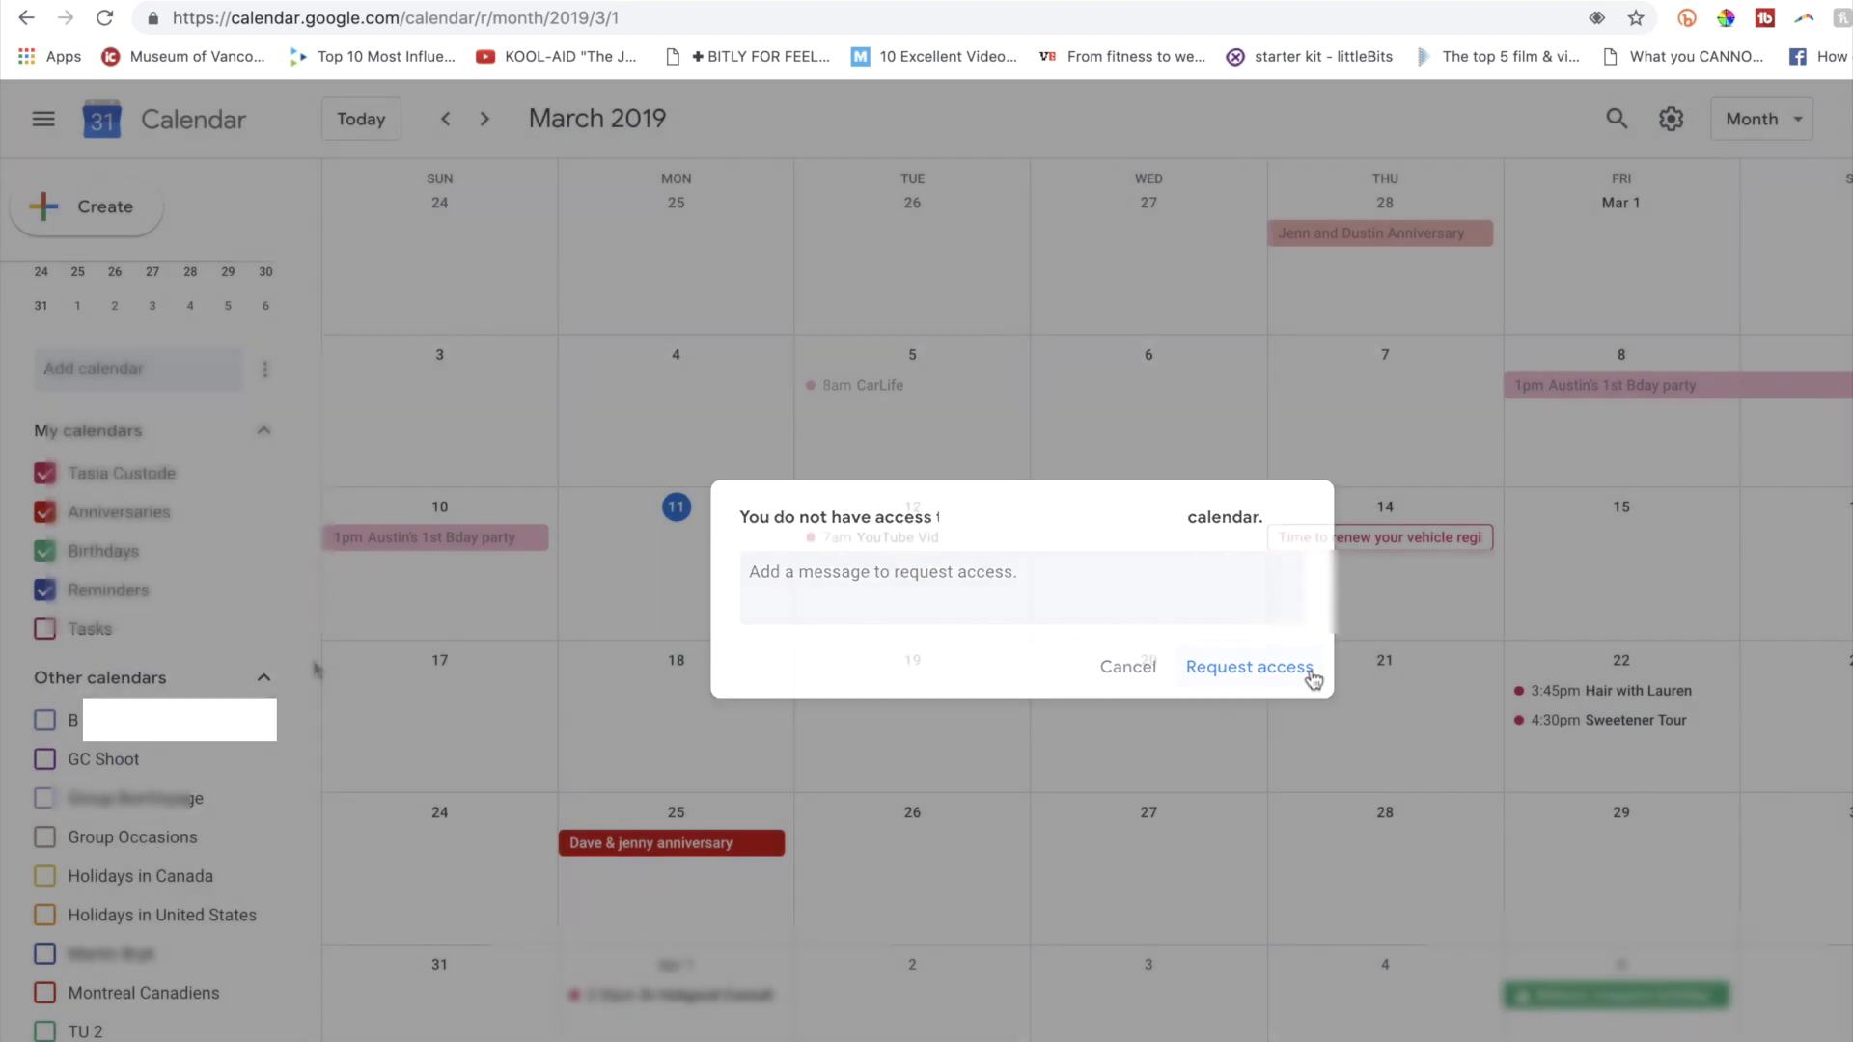
{"action": "left_click", "coordinate": [1313, 678]}
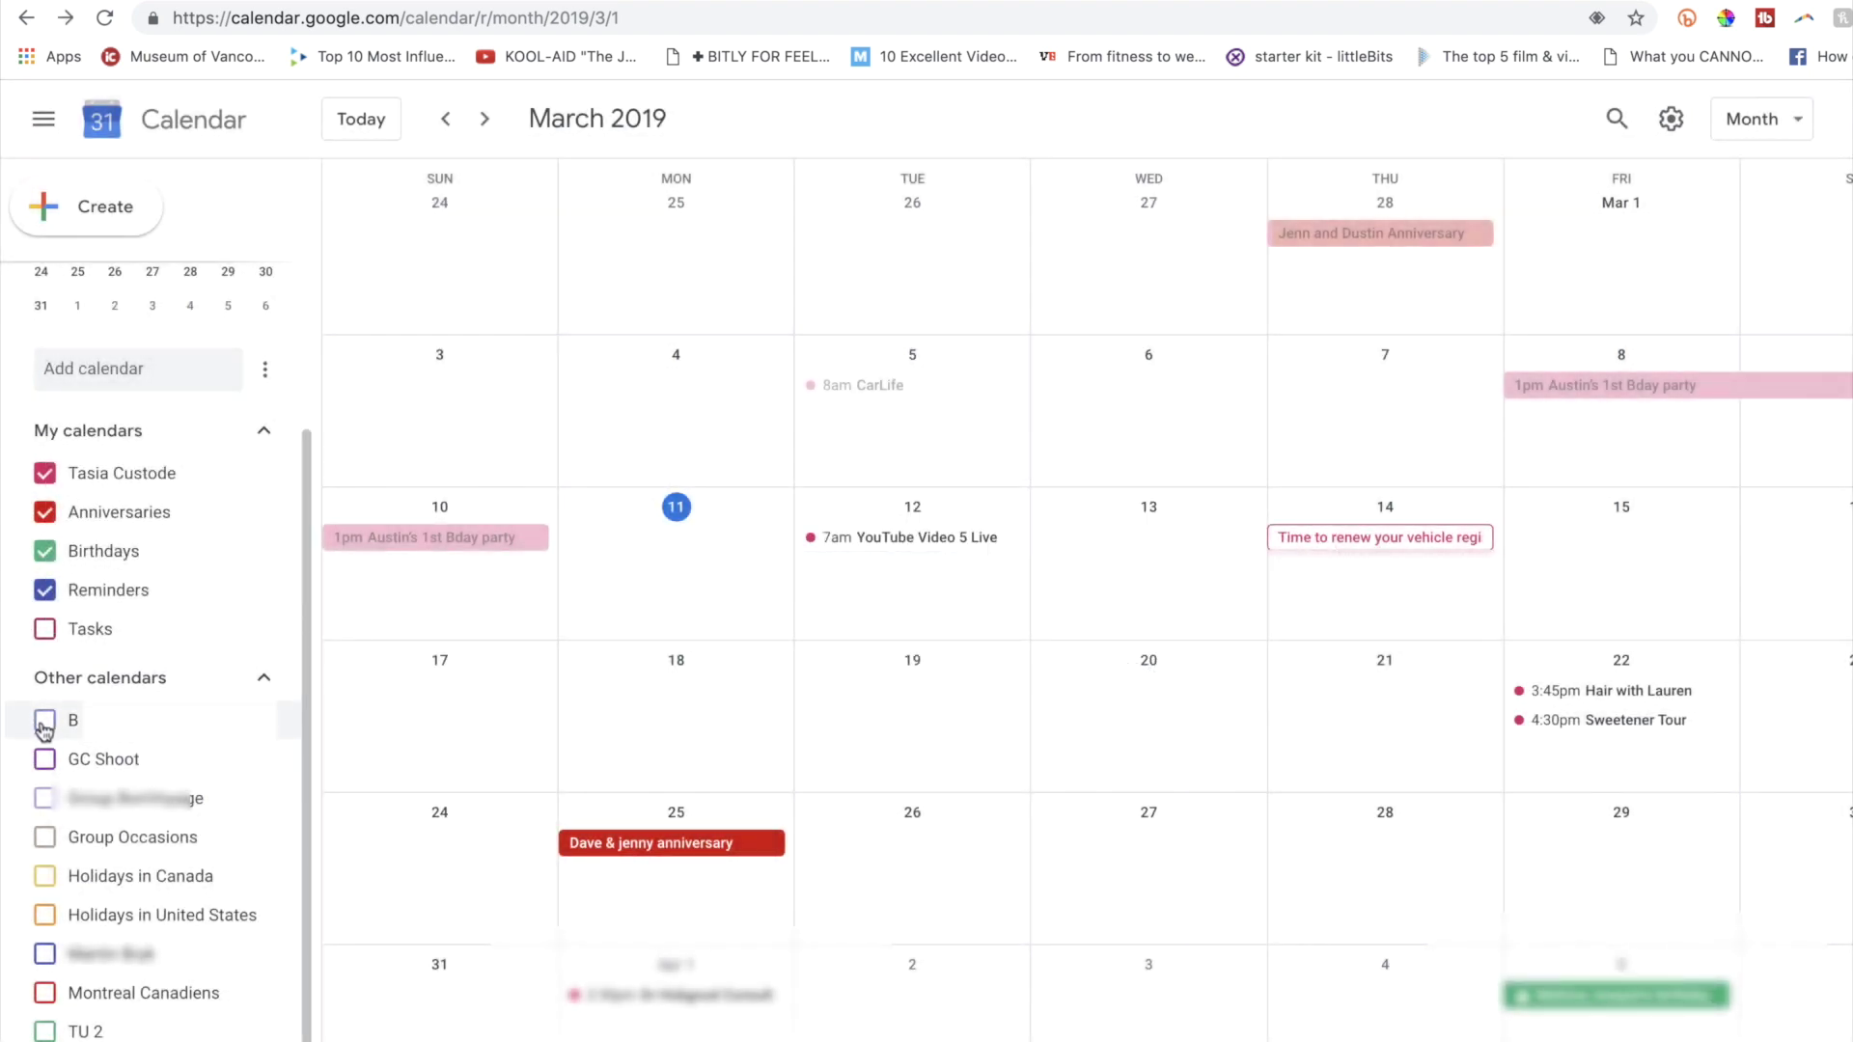
{"action": "left_click", "coordinate": [44, 727]}
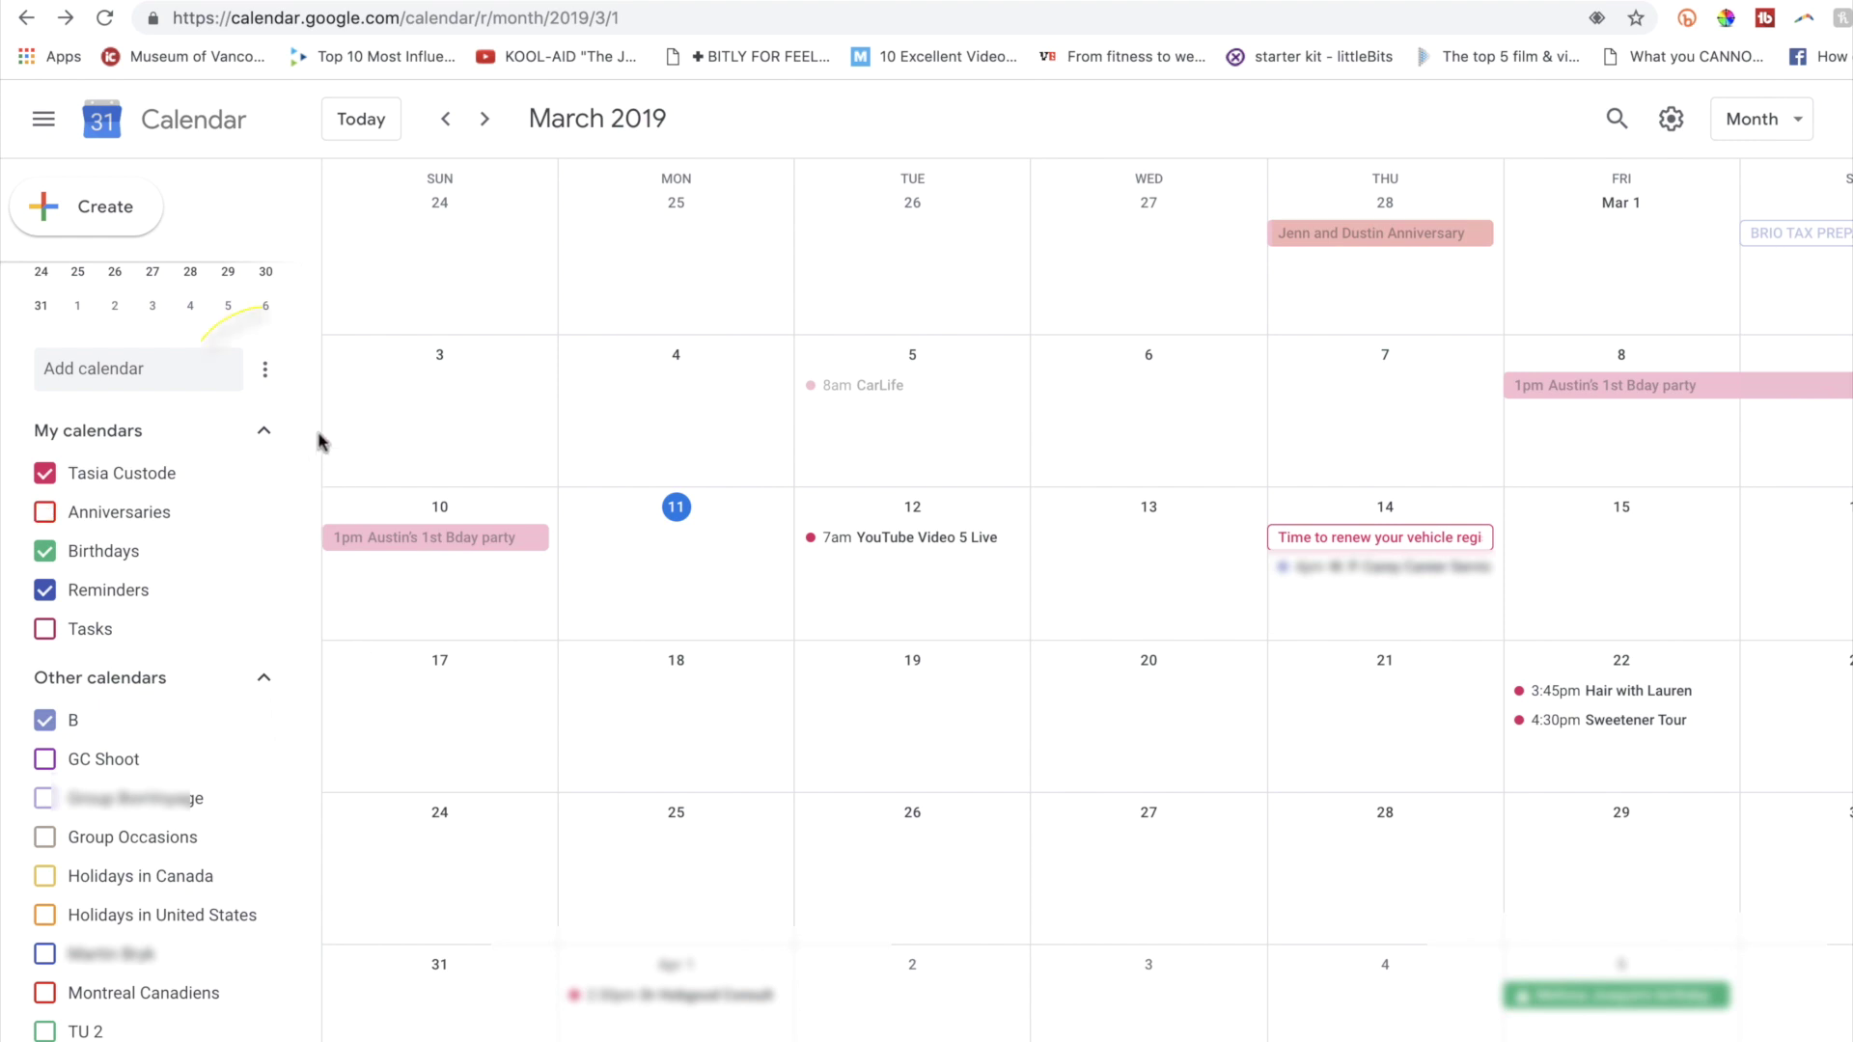
{"action": "left_click", "coordinate": [267, 371]}
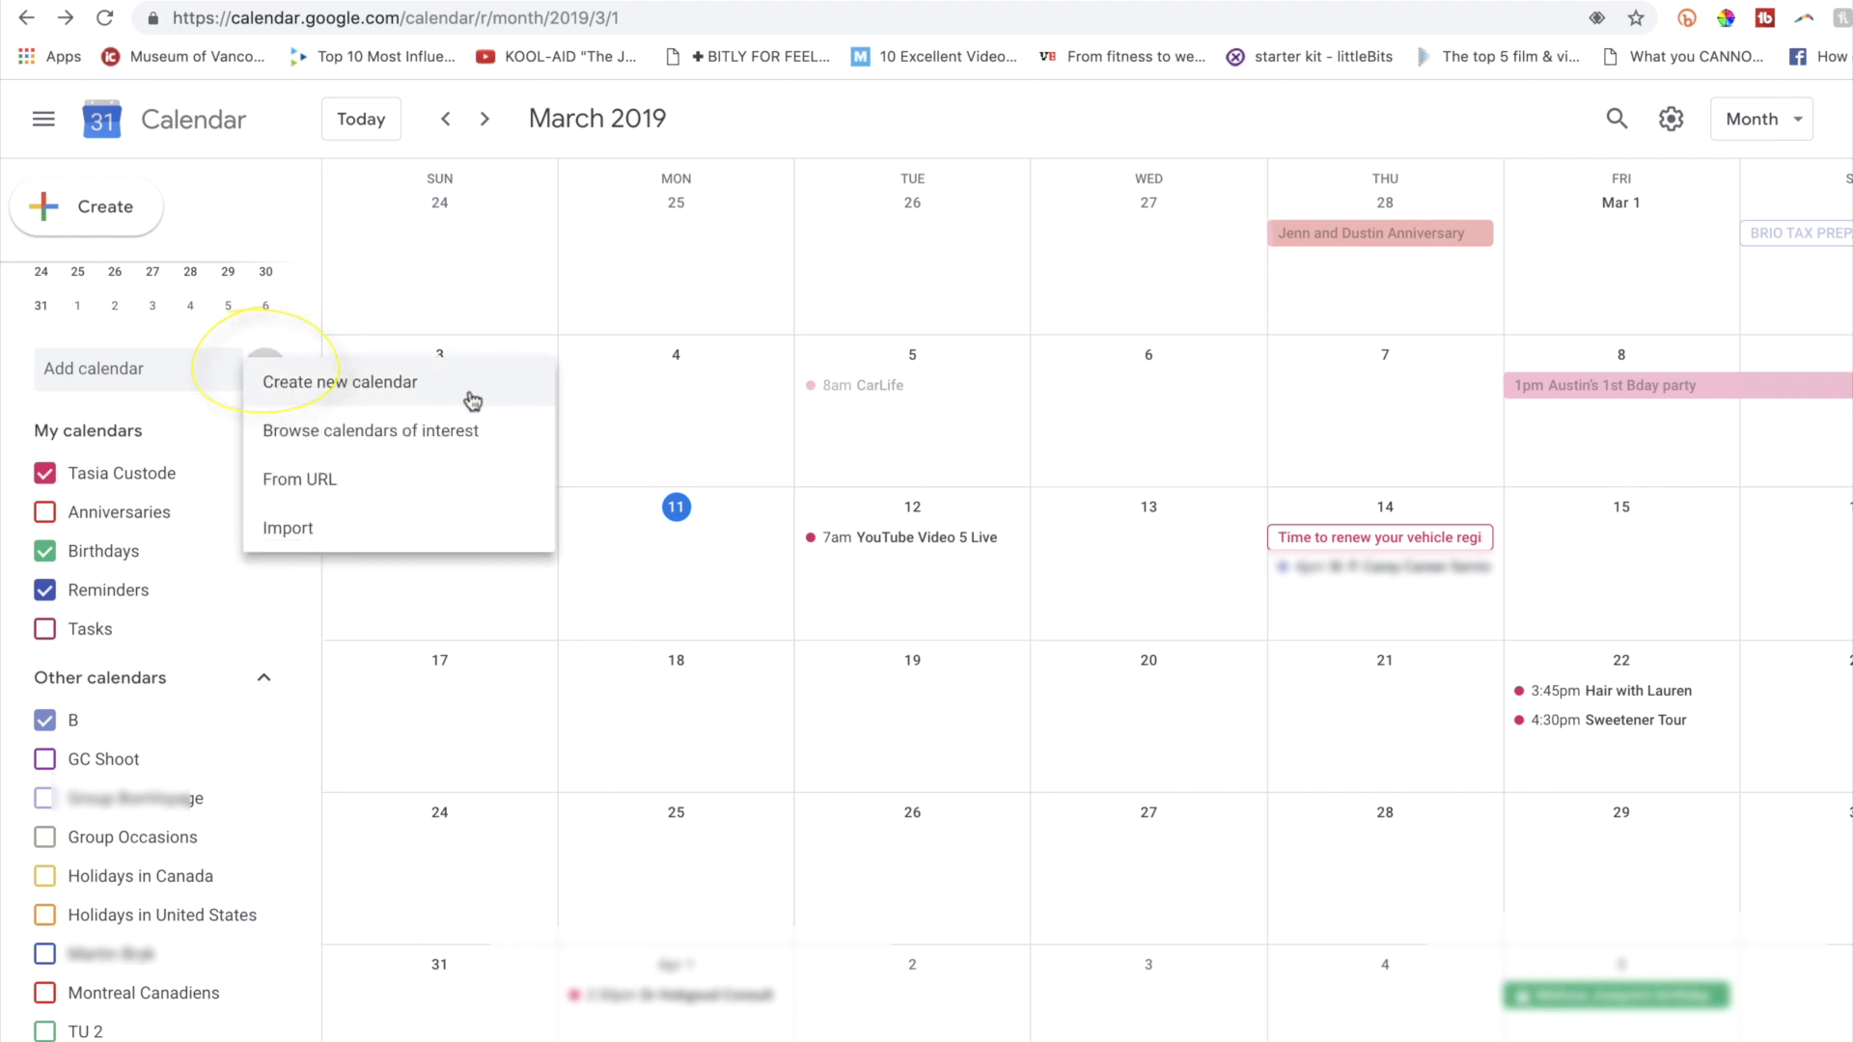
Create a new calendar named 'Anniversaries'.
{"action": "left_click", "coordinate": [472, 401]}
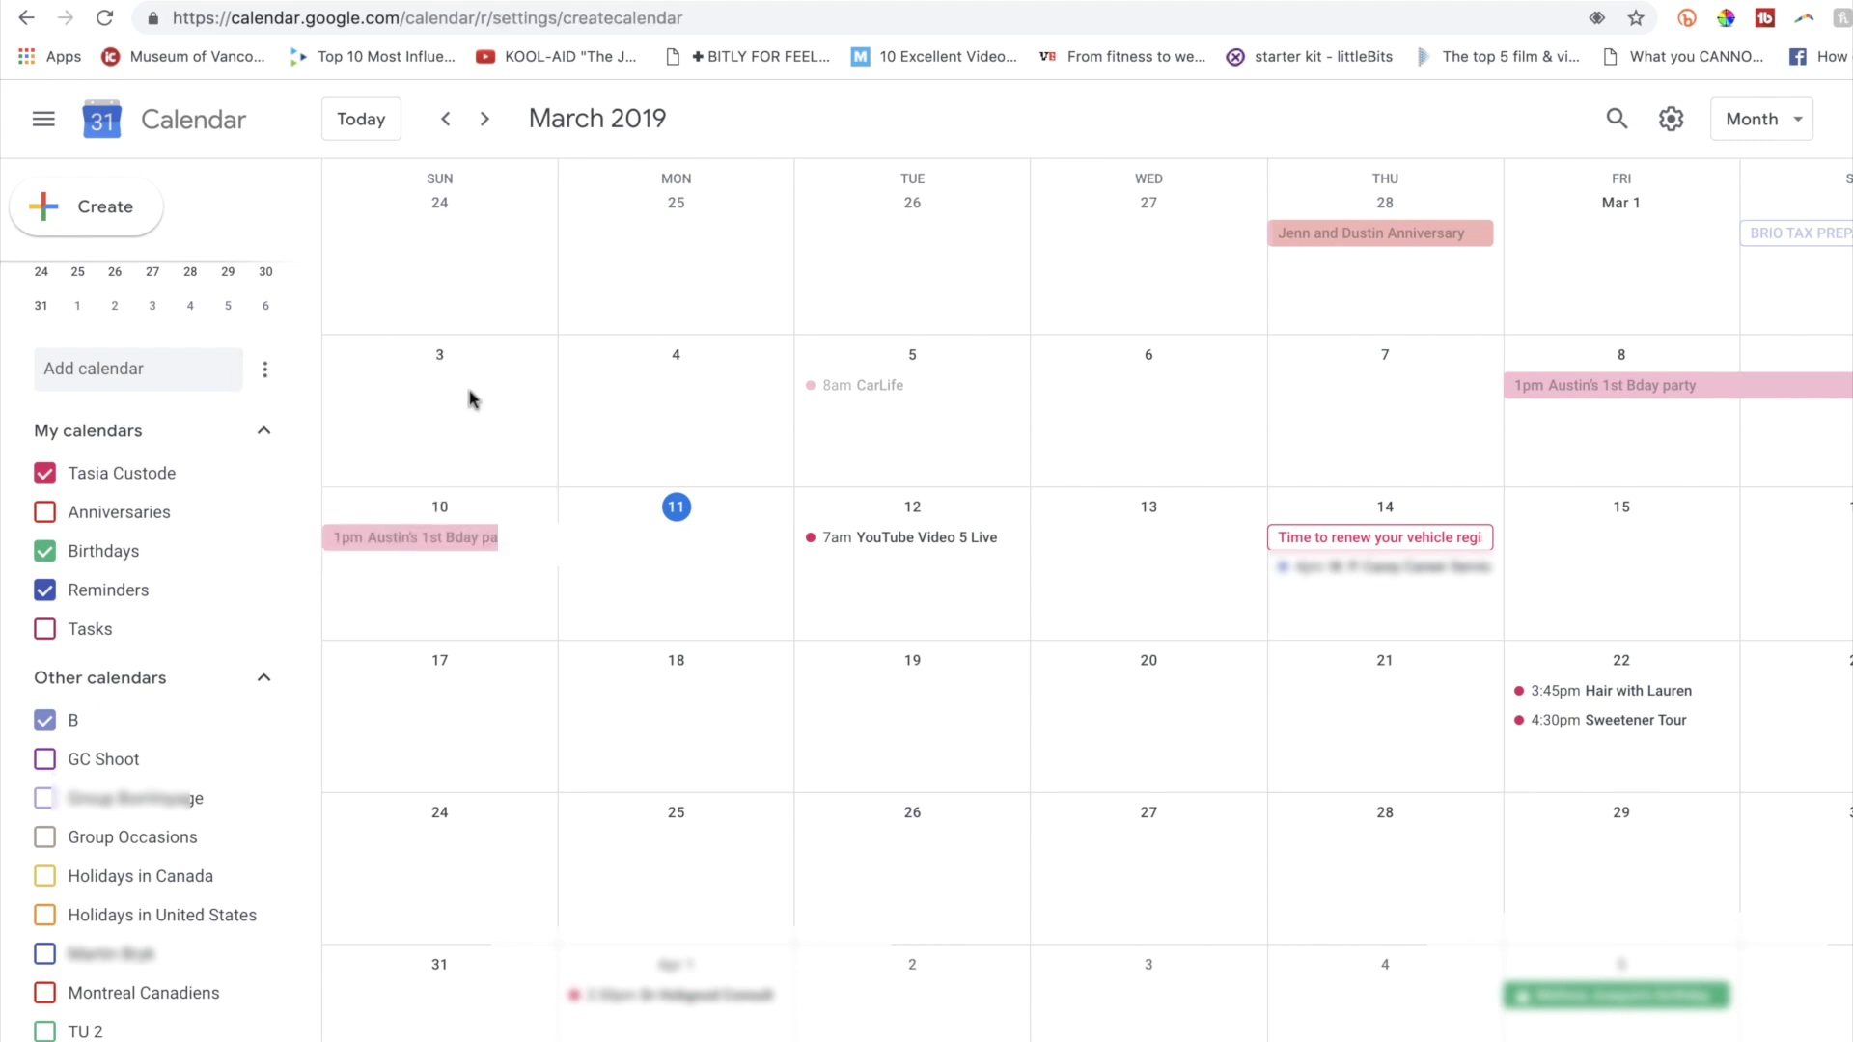
{"action": "type", "text": "Ann"}
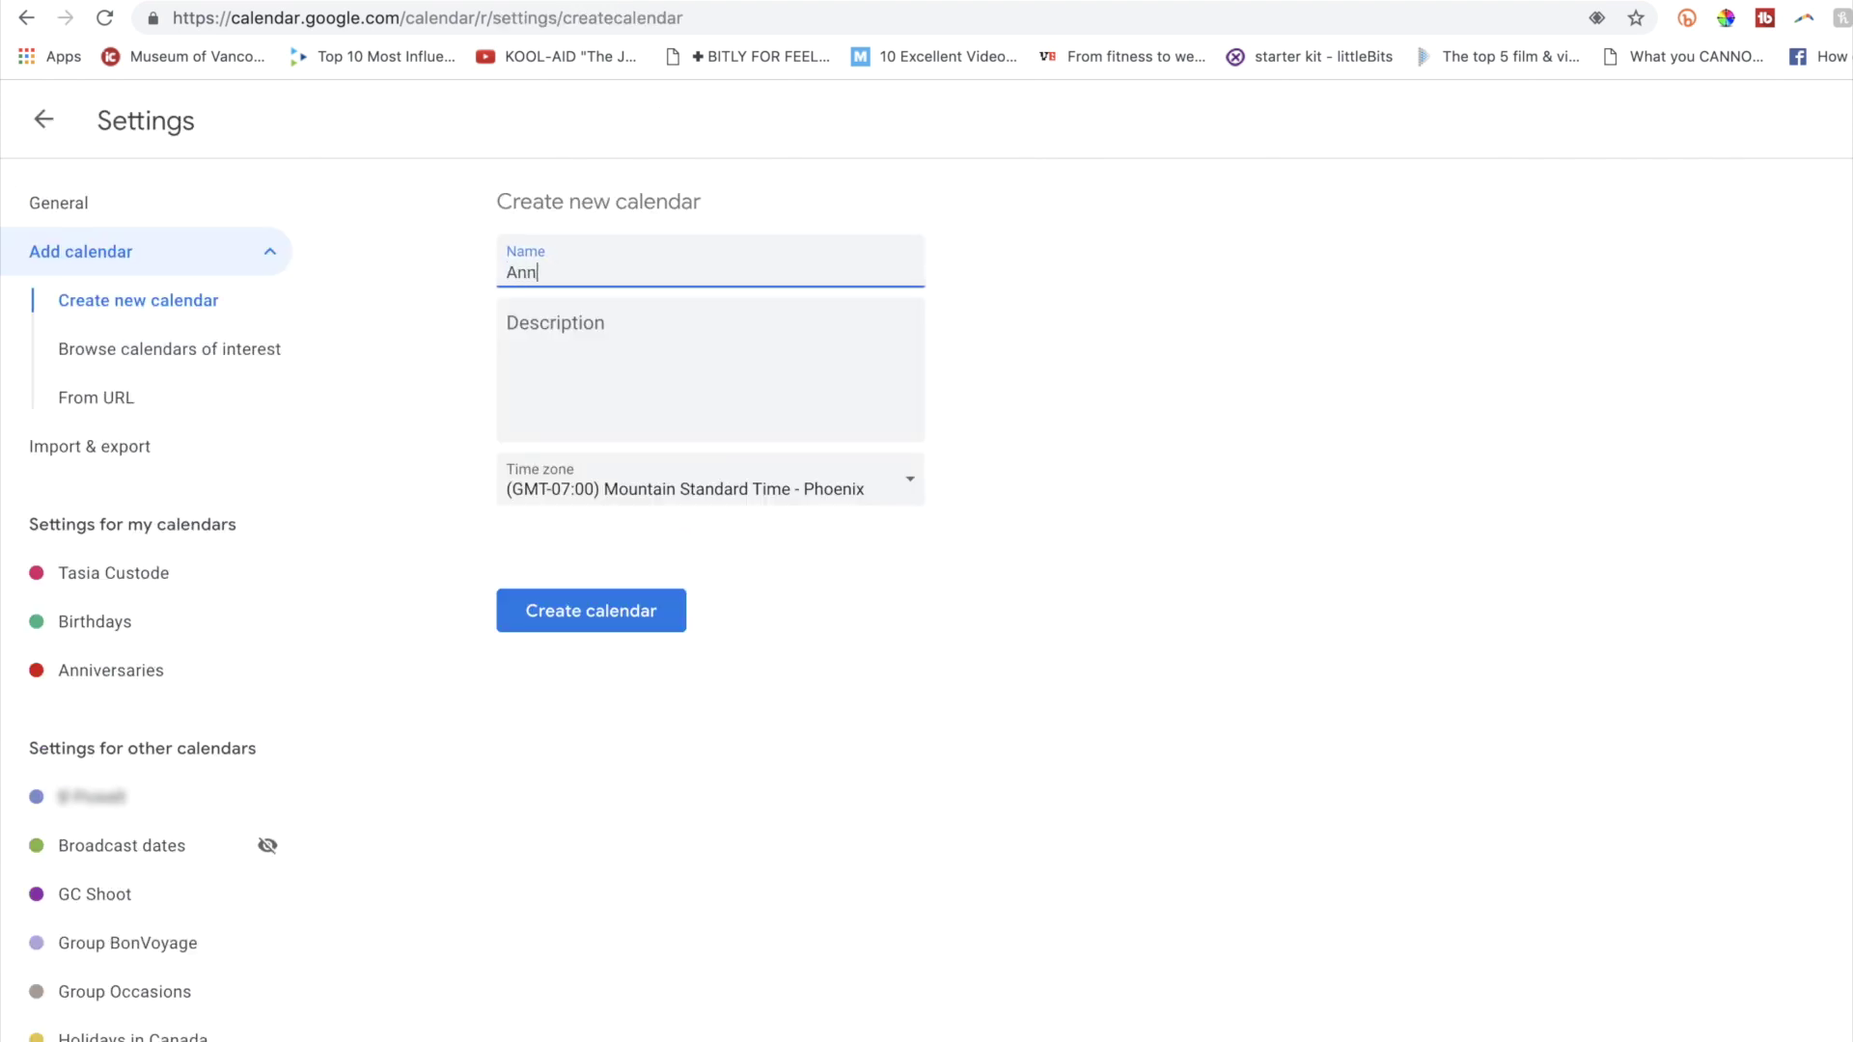
{"action": "type", "text": "iversaries"}
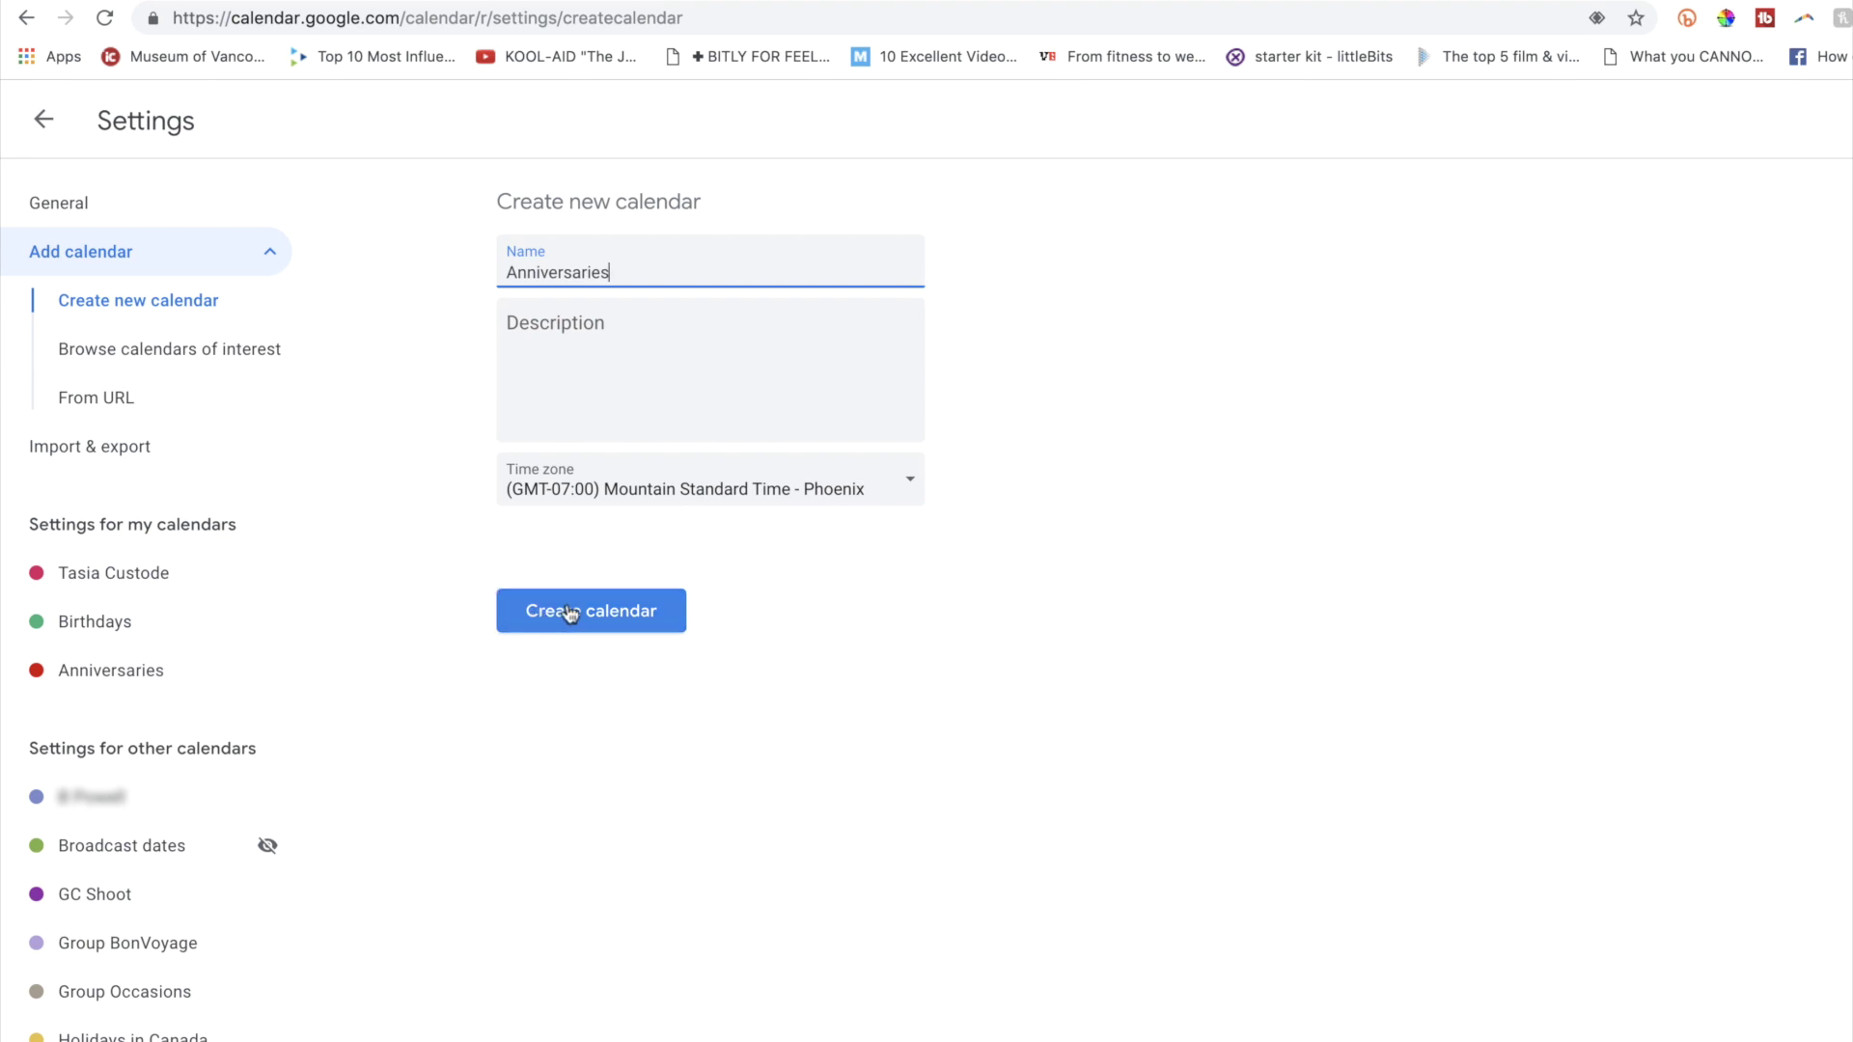
{"action": "left_click", "coordinate": [640, 616]}
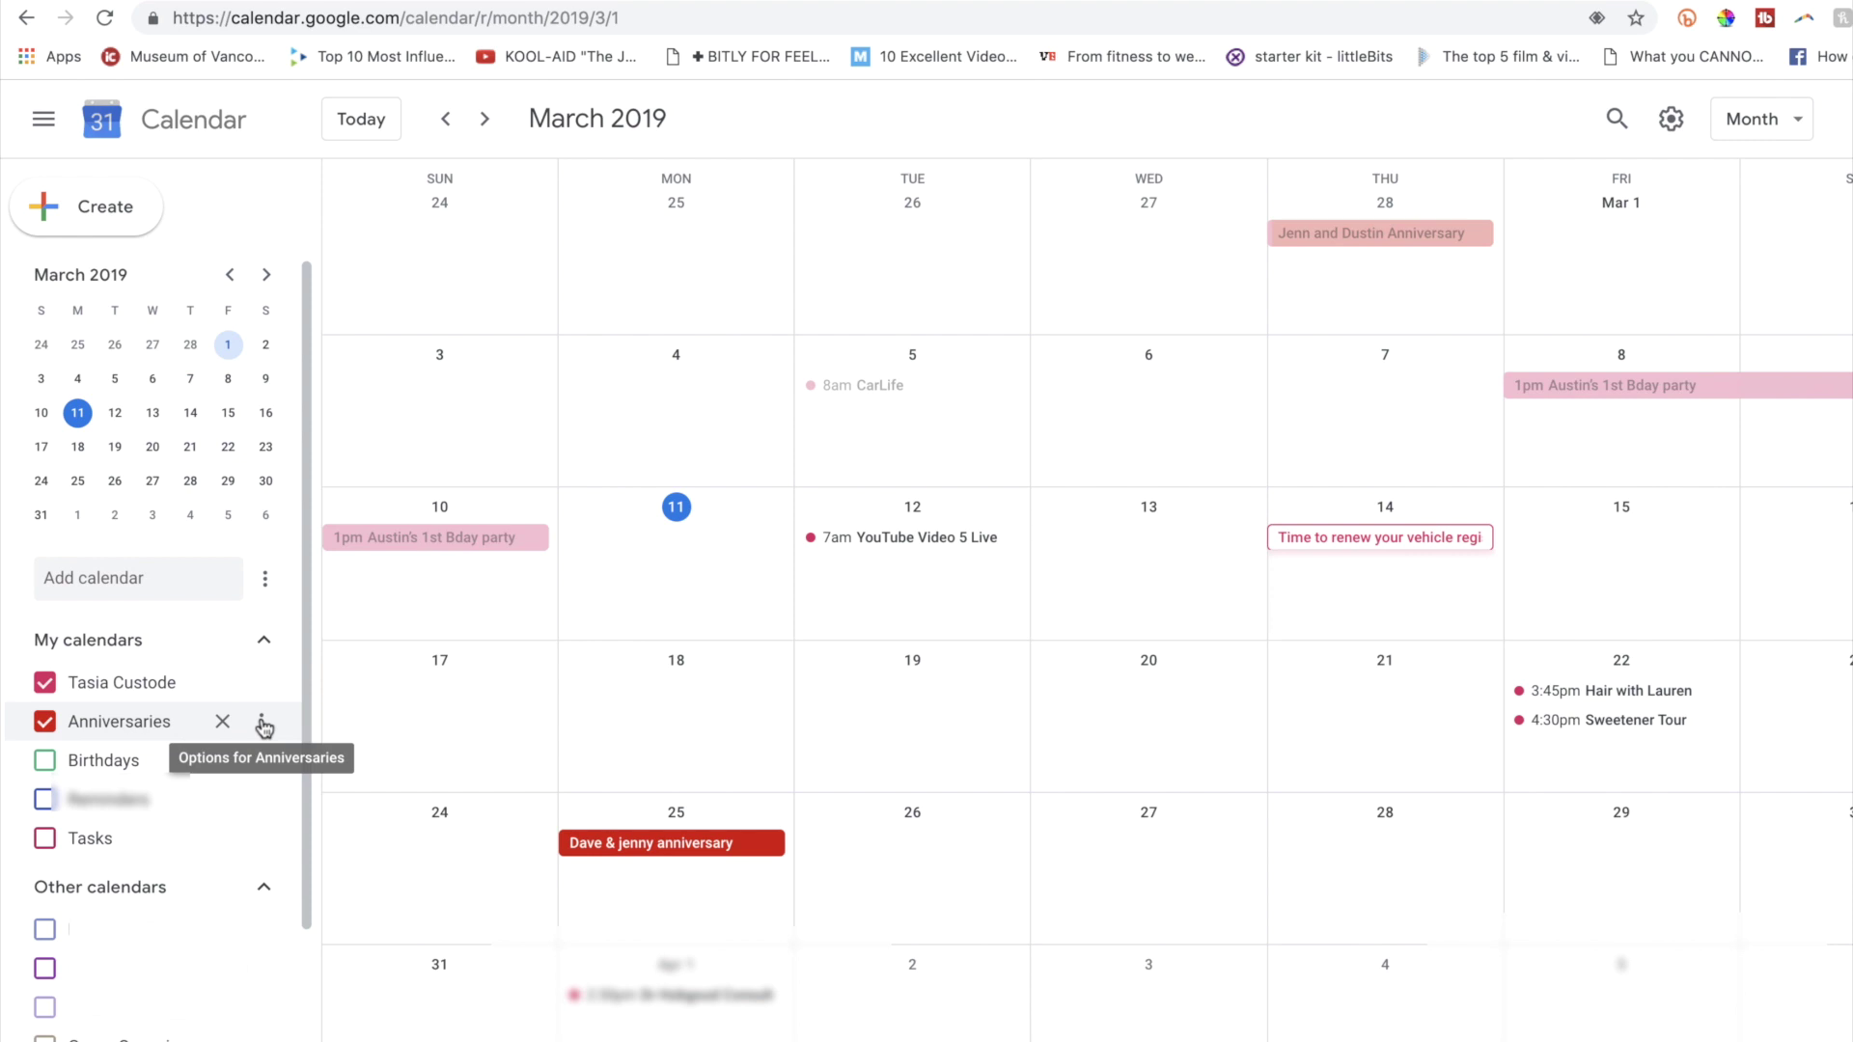
Review the Anniversaries calendar's sharing settings and access permissions, then bring up the Birthdays calendar options.
{"action": "left_click", "coordinate": [263, 724]}
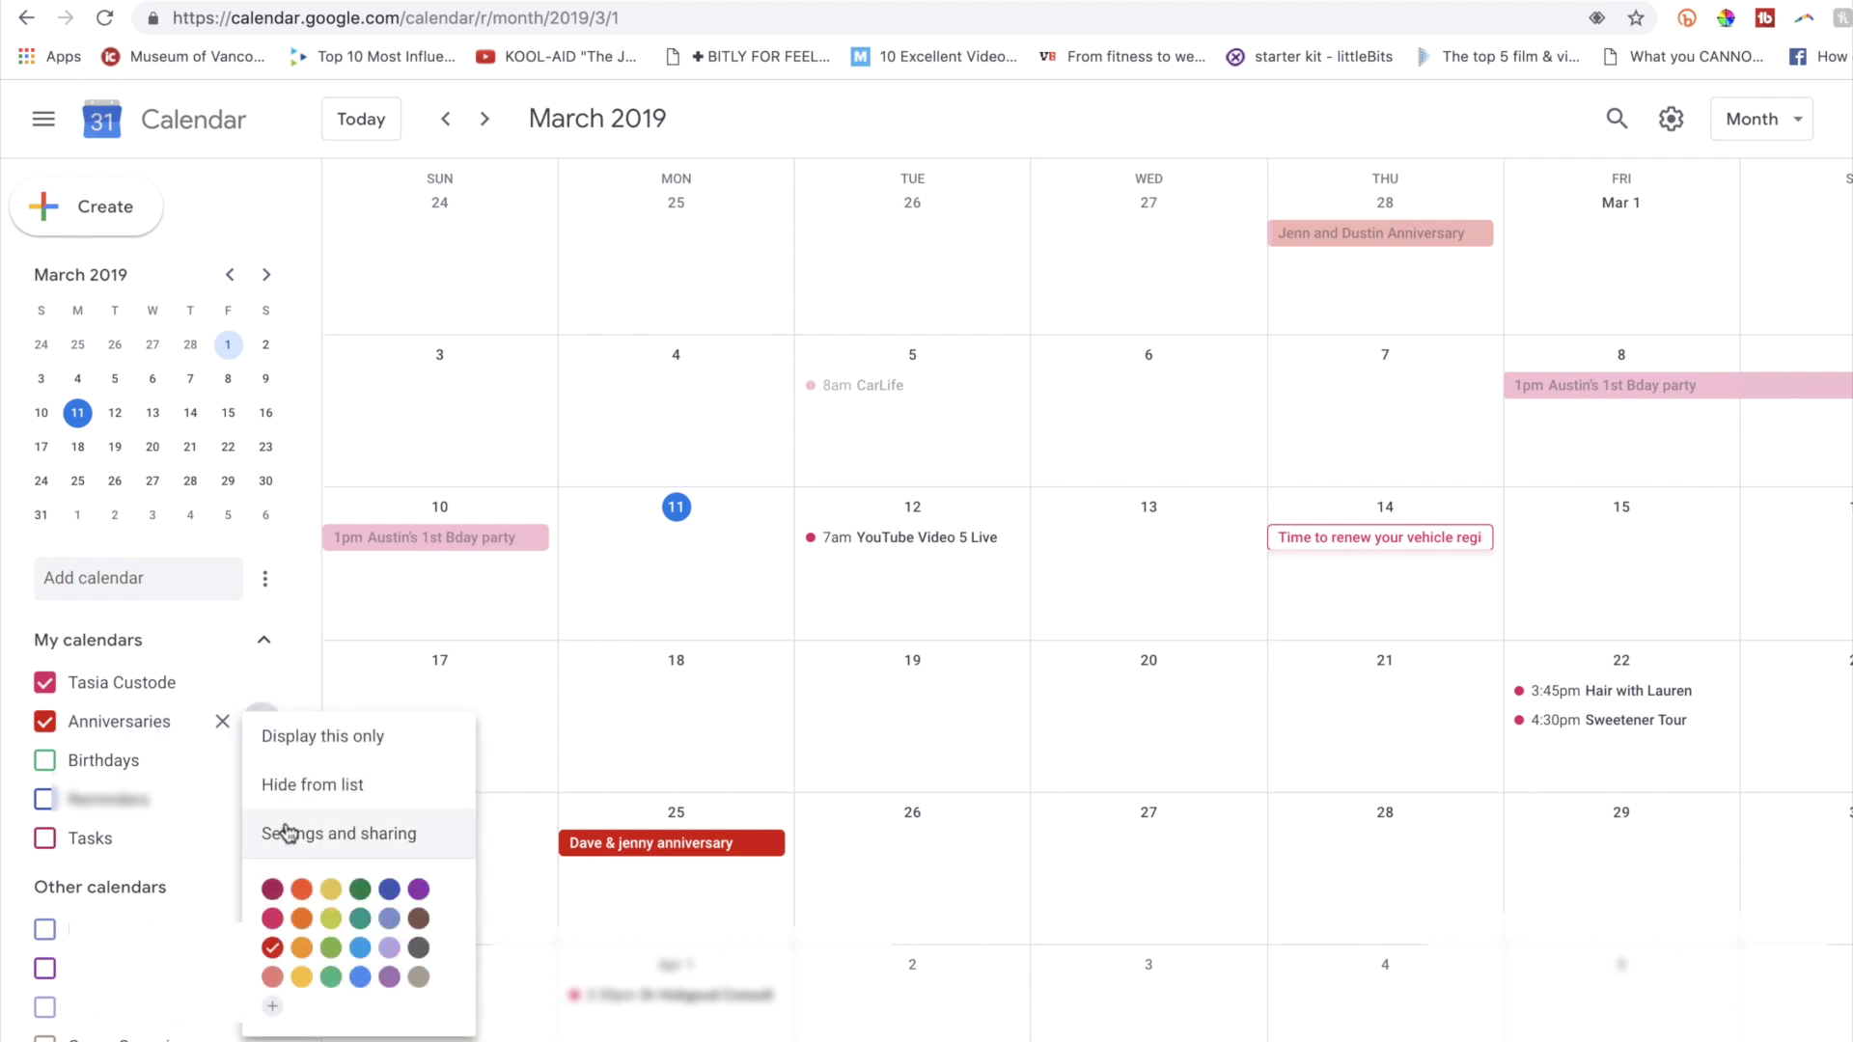
{"action": "left_click", "coordinate": [433, 838]}
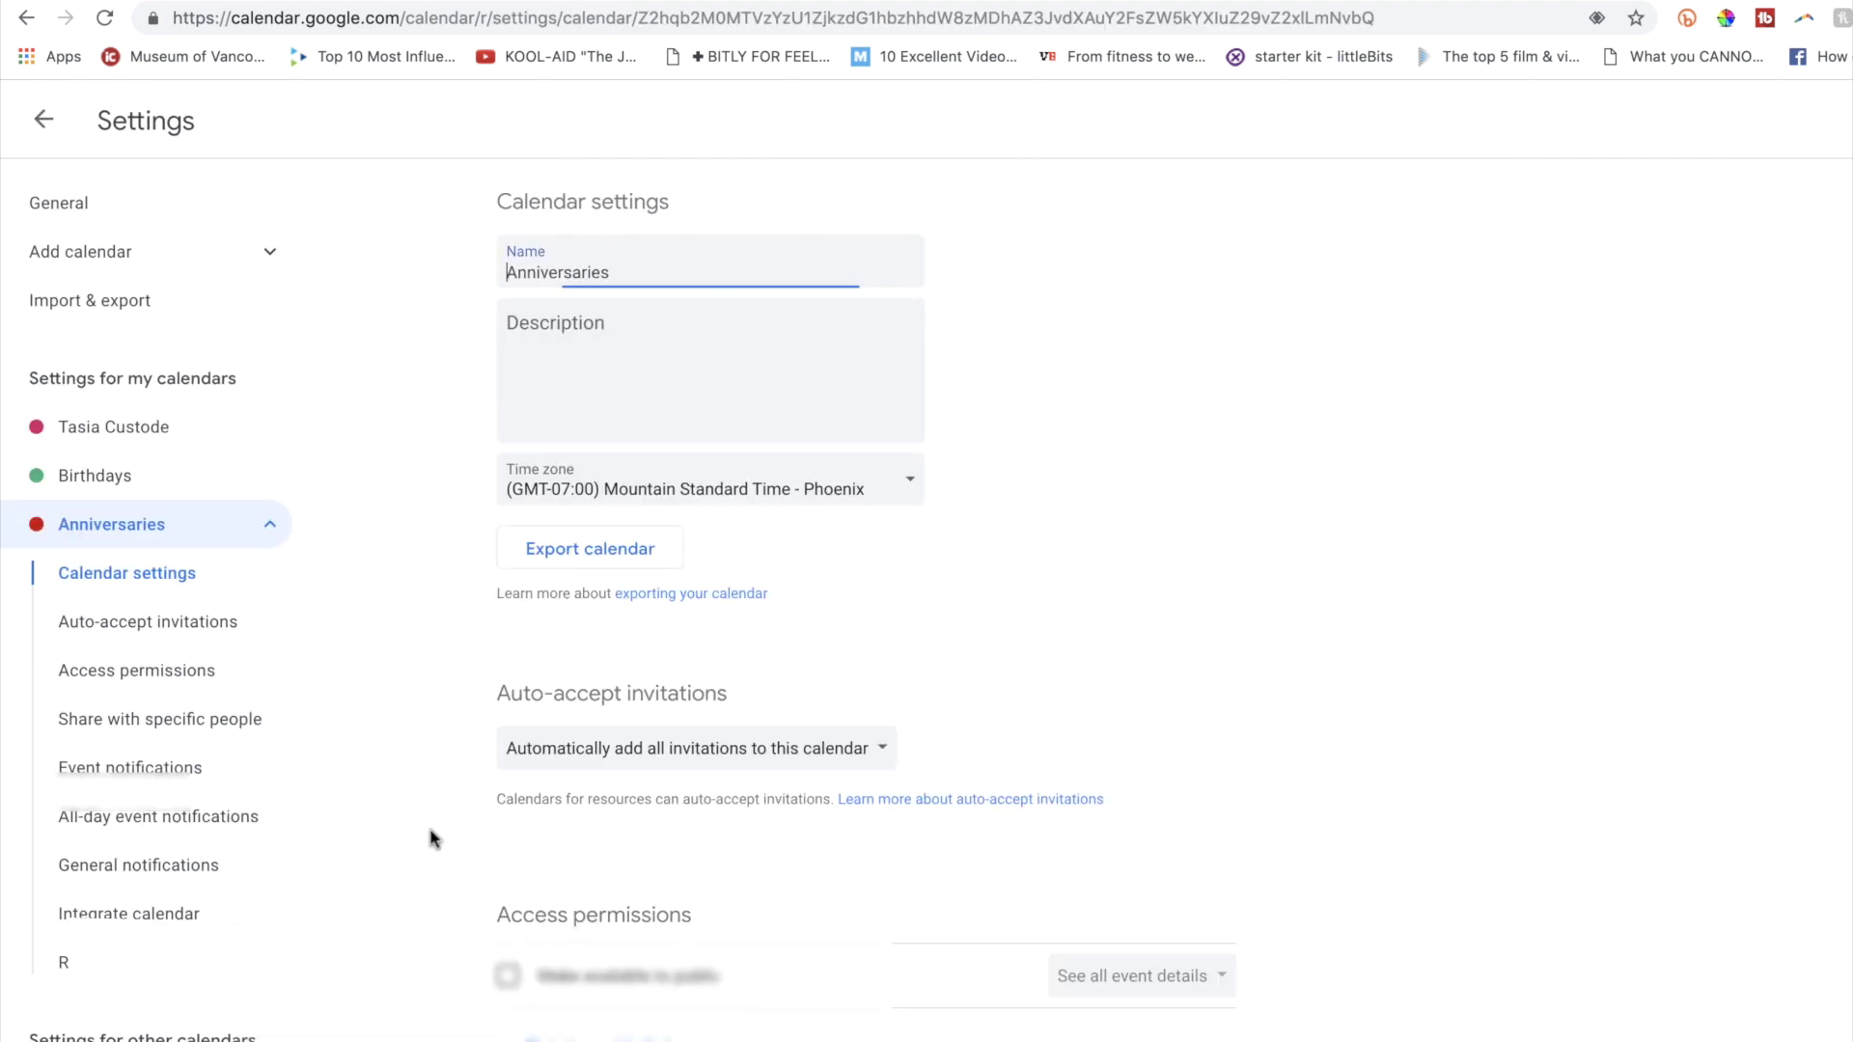
{"action": "scroll", "coordinate": [433, 839], "scroll_direction": "down", "scroll_amount": 7}
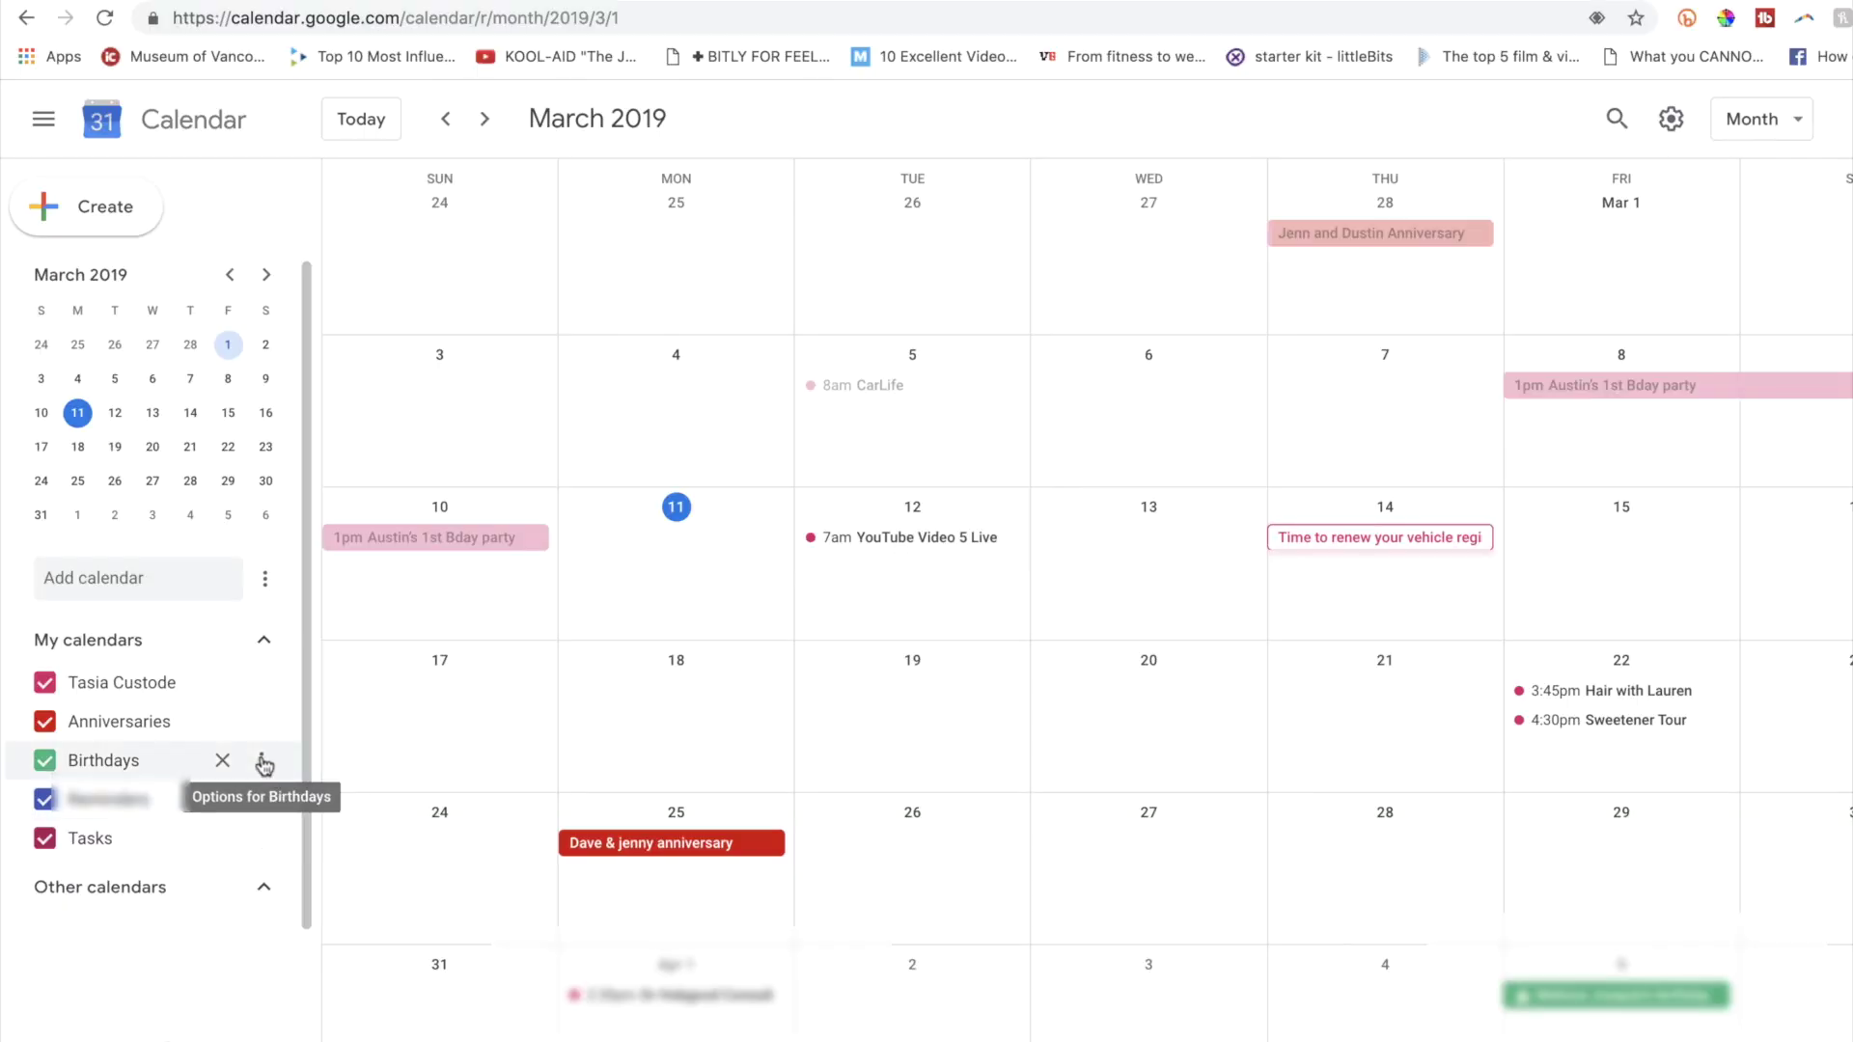
{"action": "left_click", "coordinate": [263, 762]}
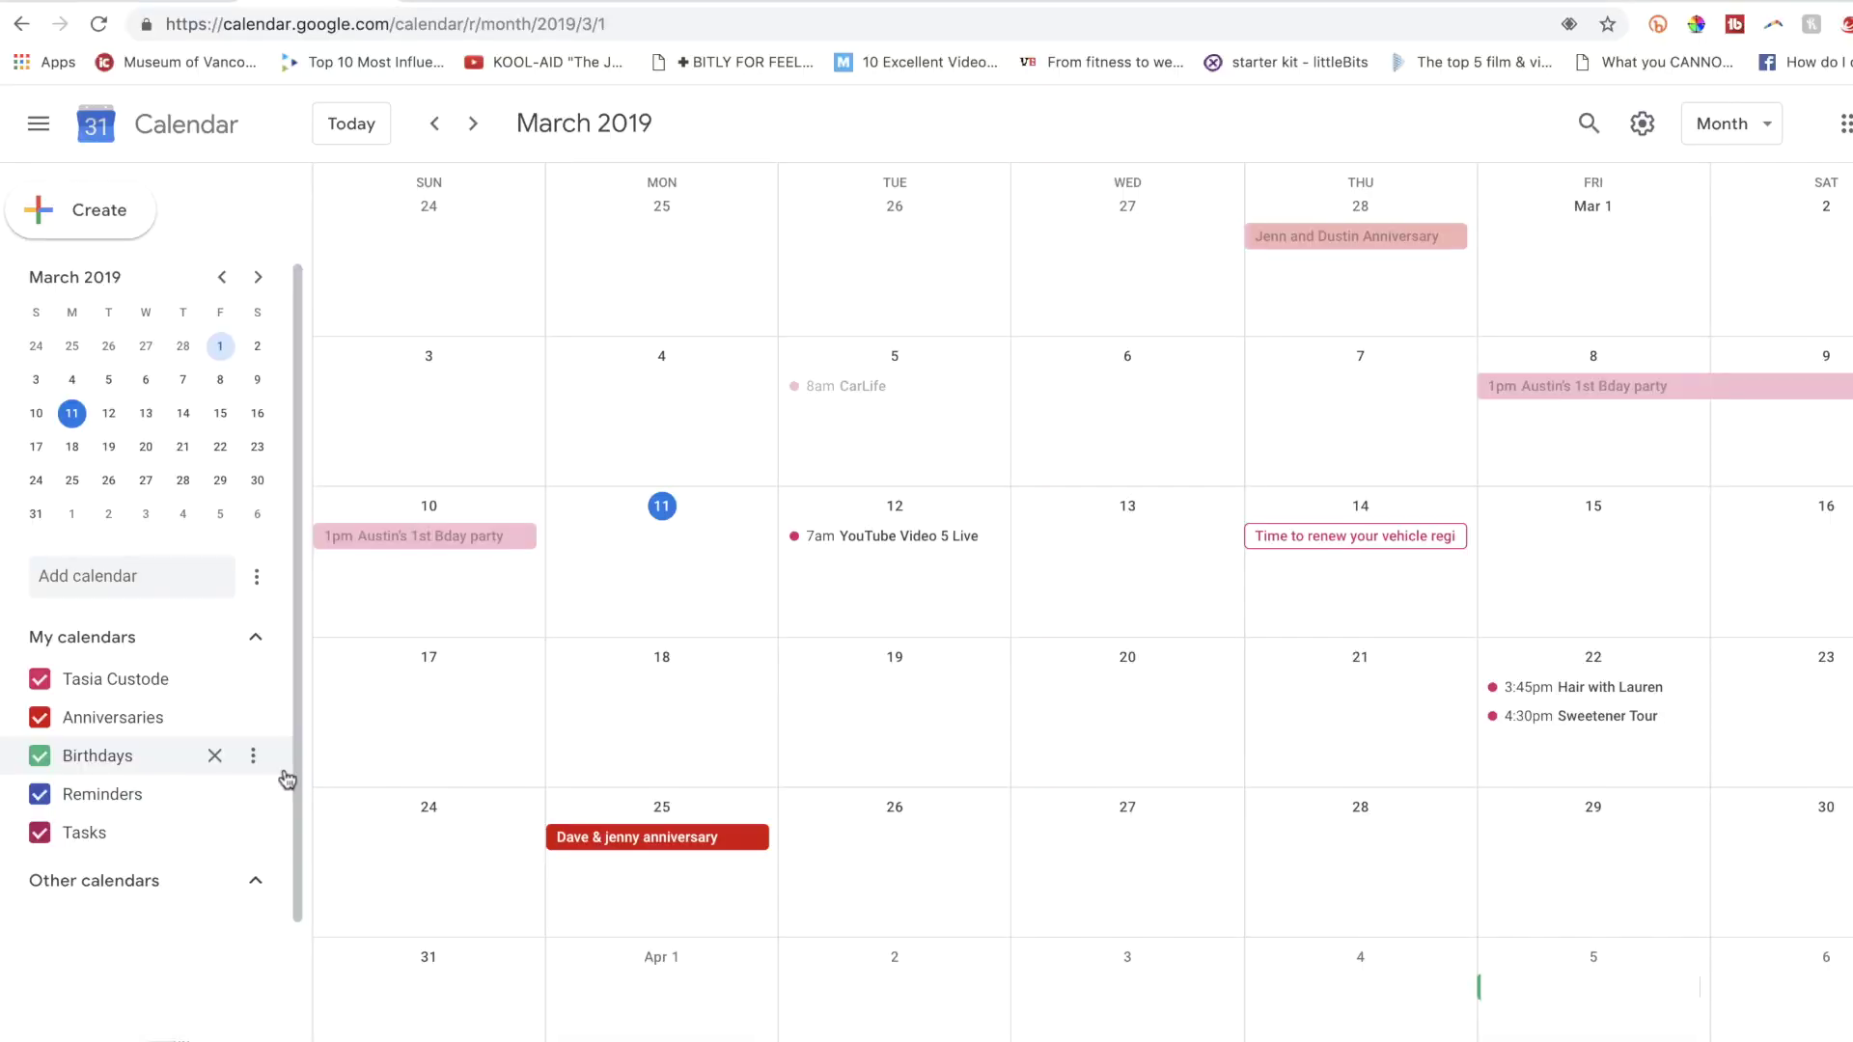
{"action": "left_click", "coordinate": [1645, 134]}
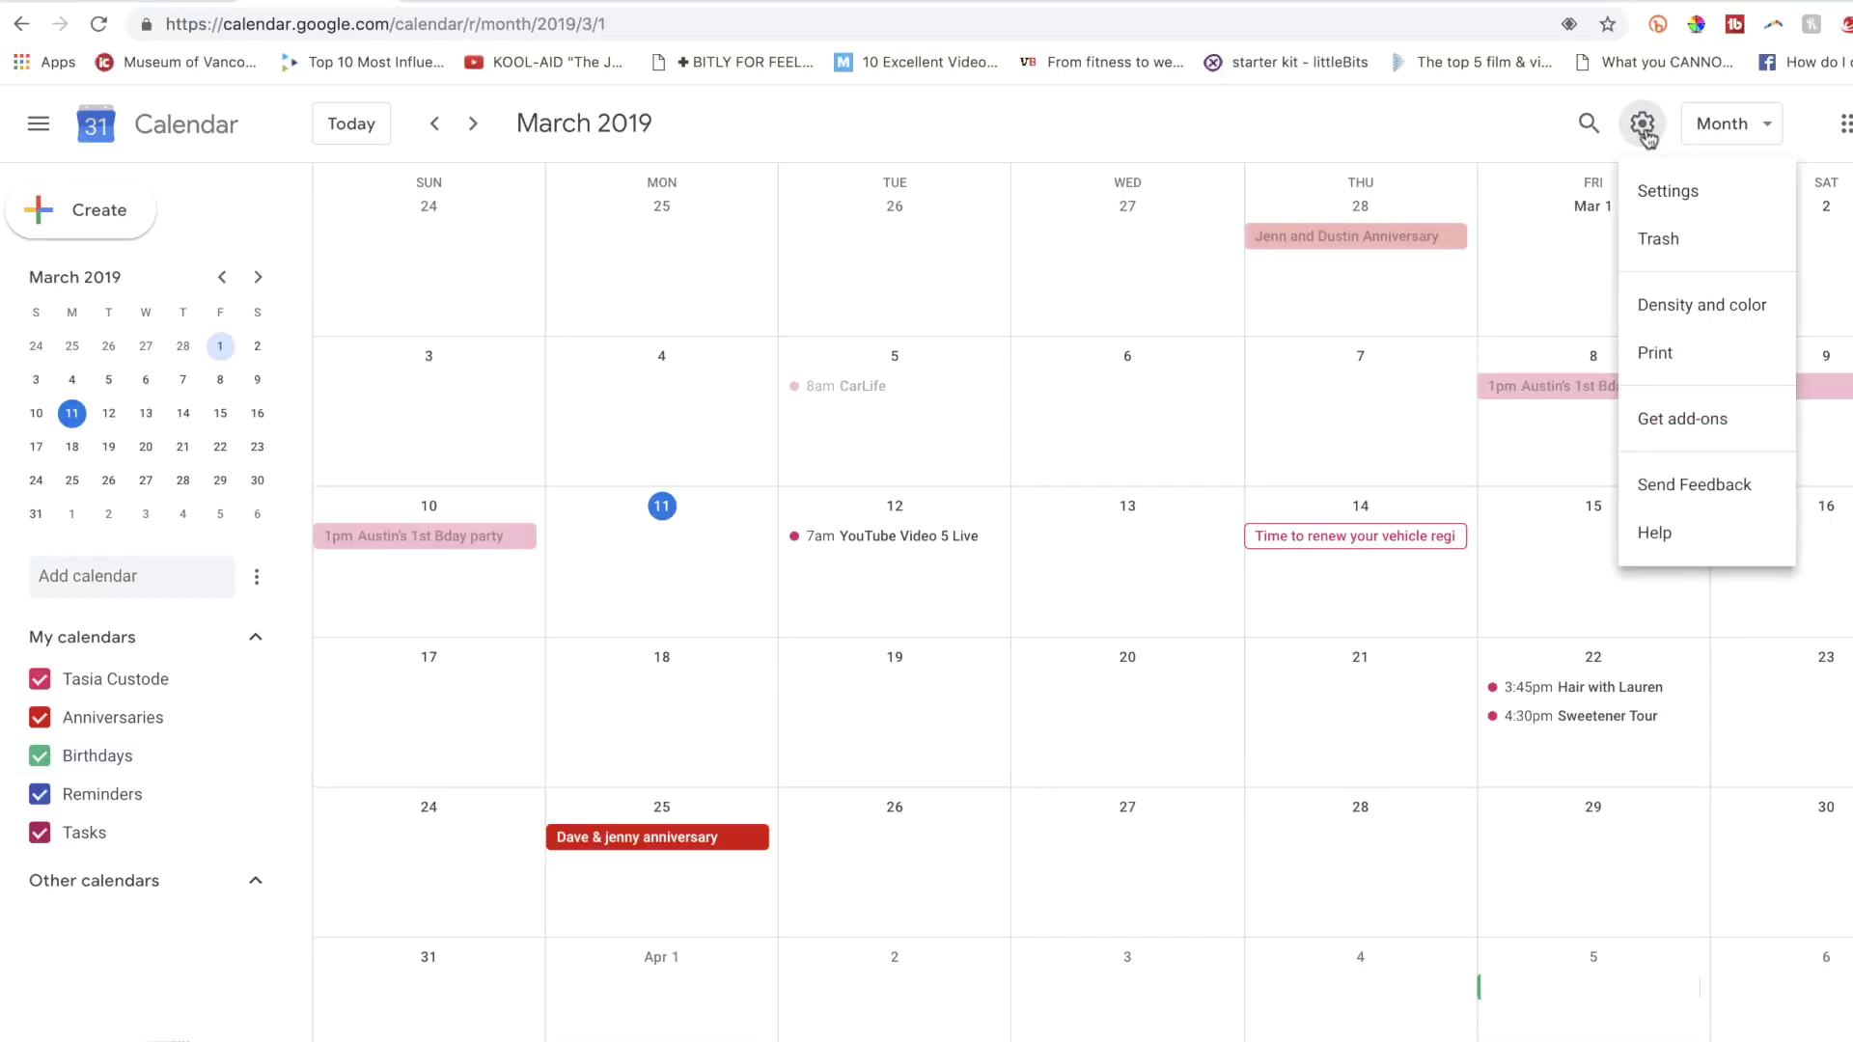
{"action": "left_click", "coordinate": [1739, 194]}
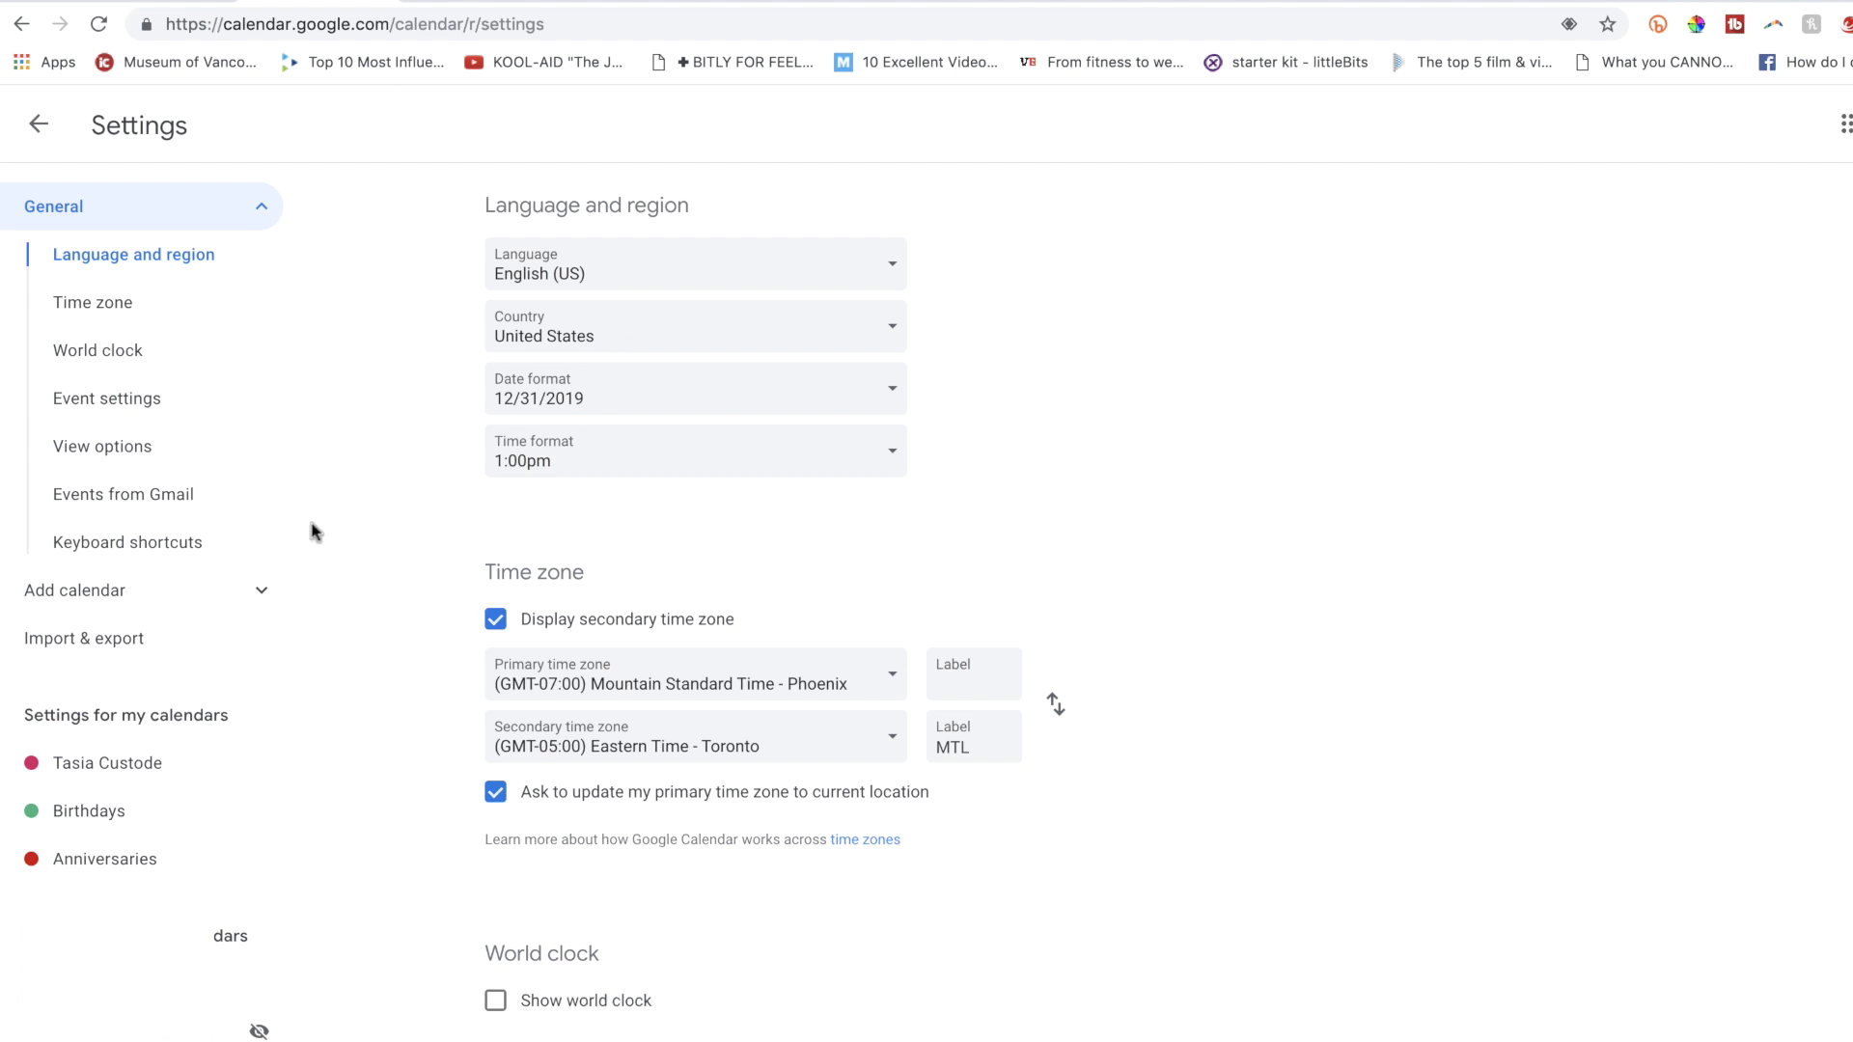
{"action": "left_click", "coordinate": [262, 592]}
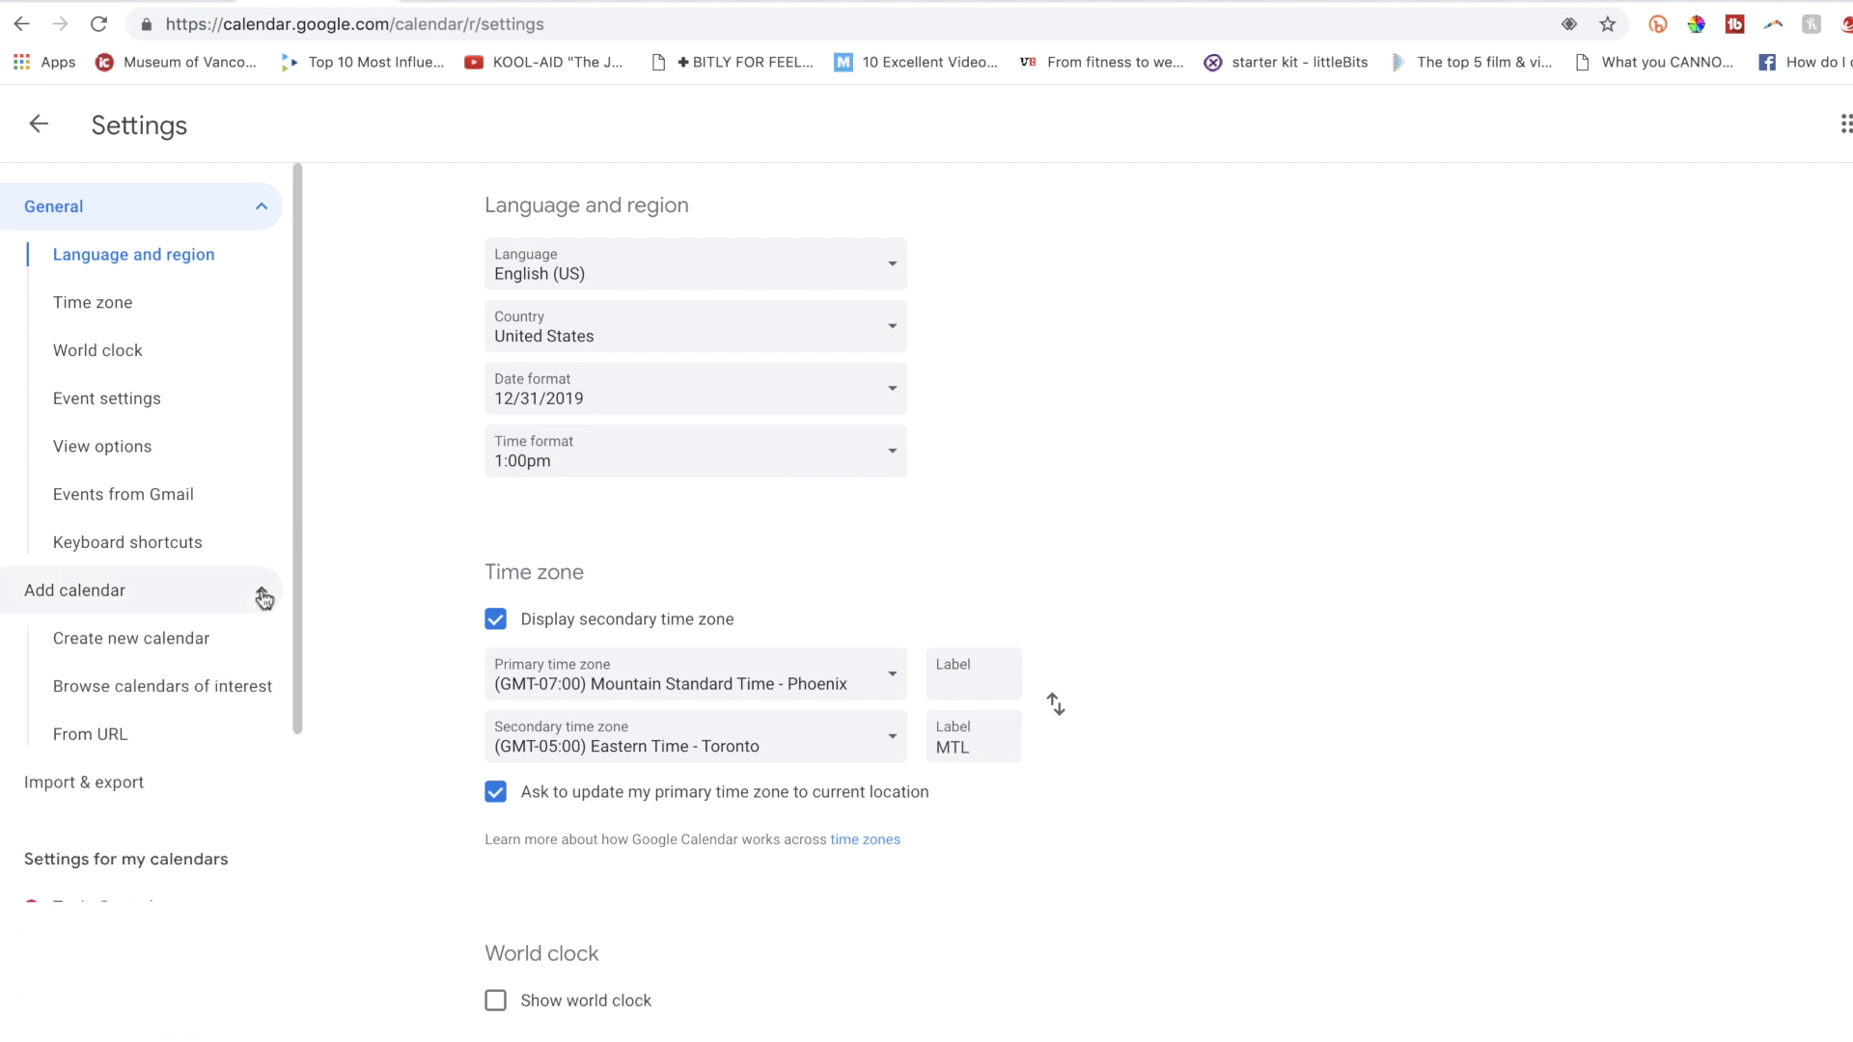
{"action": "left_click", "coordinate": [257, 688]}
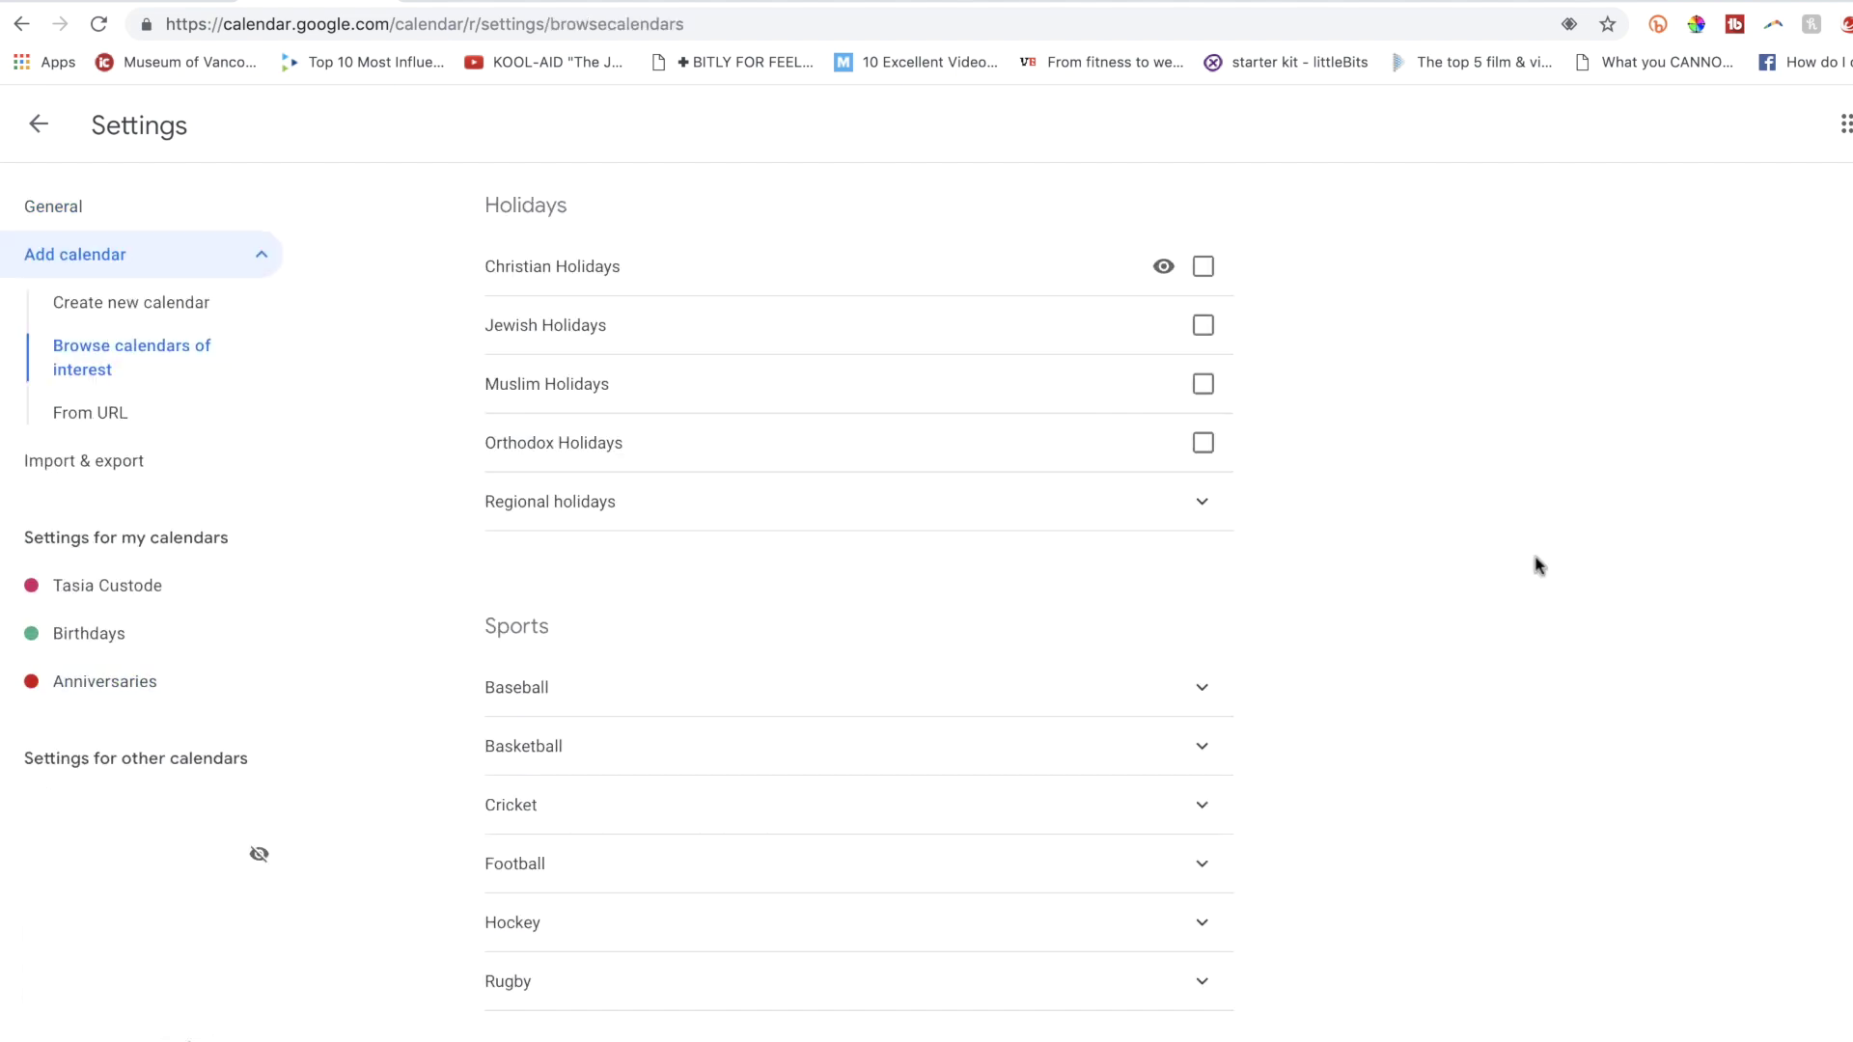
{"action": "scroll", "coordinate": [1840, 414], "scroll_direction": "down", "scroll_amount": 2}
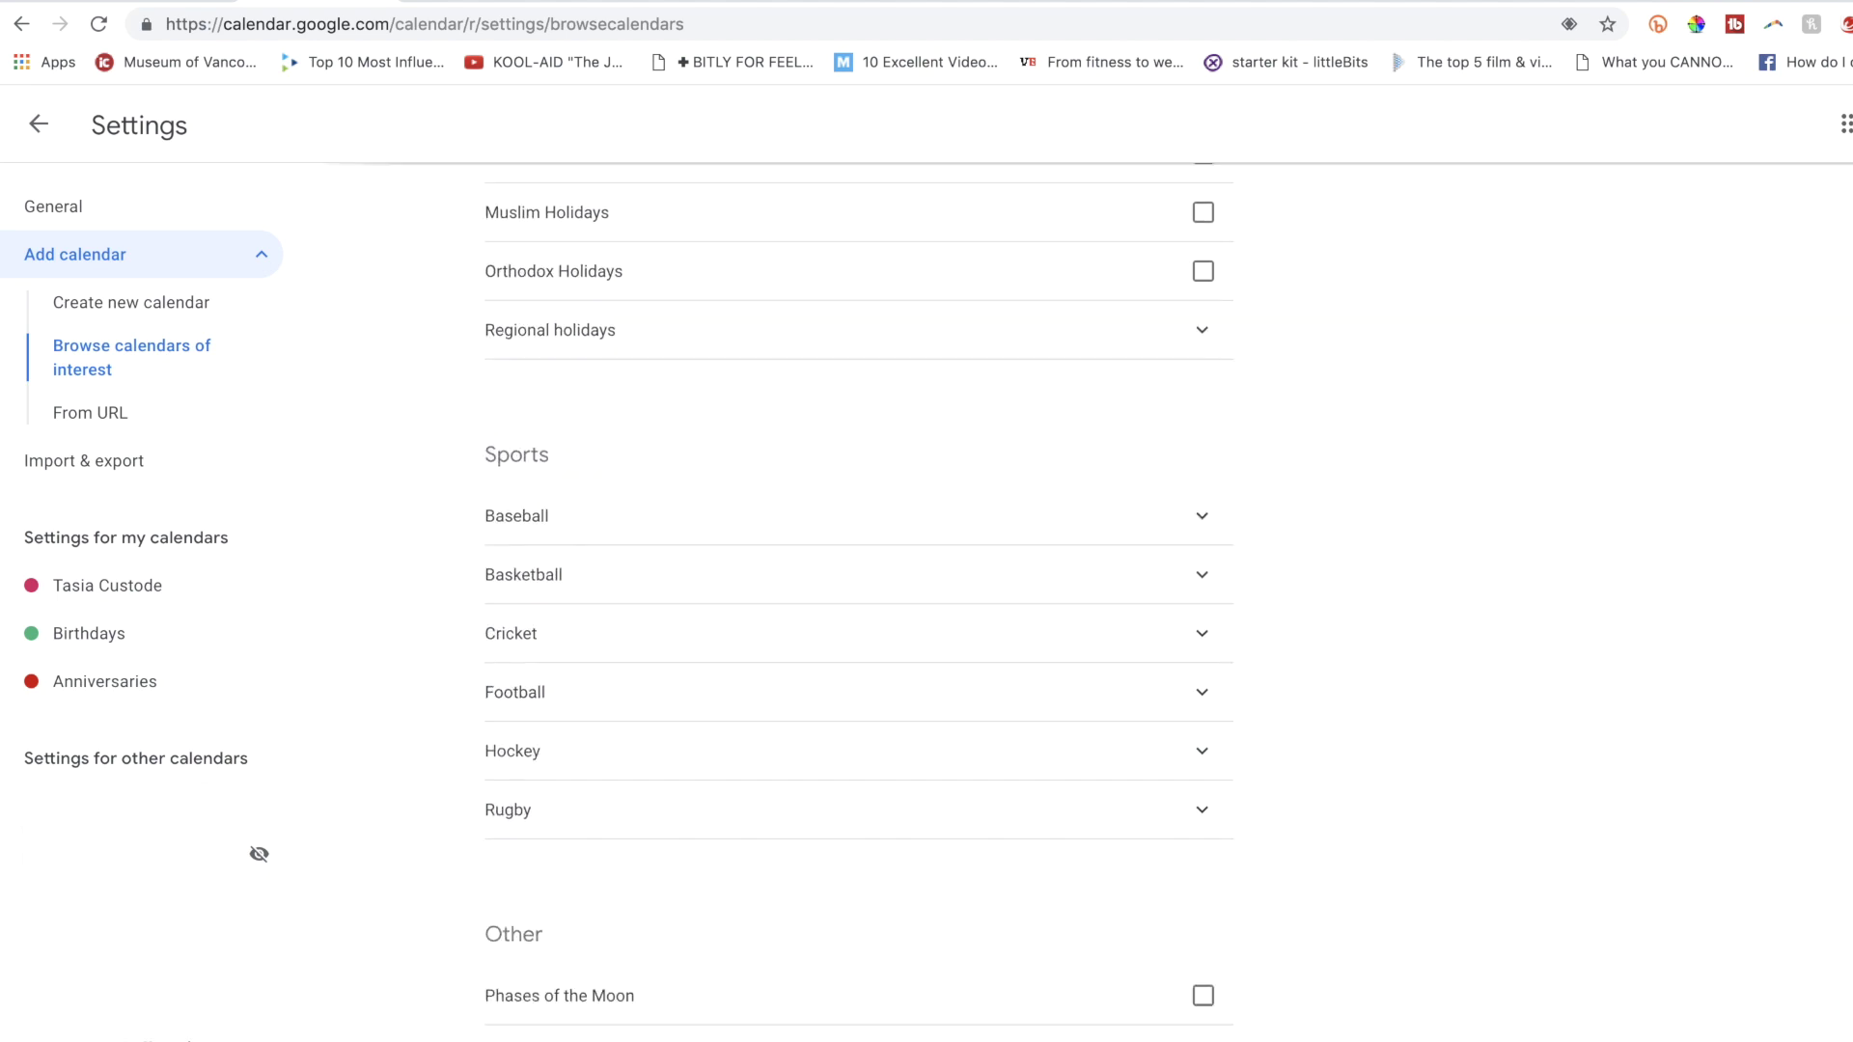
{"action": "left_click", "coordinate": [1218, 764]}
{"action": "left_click", "coordinate": [1202, 812]}
{"action": "scroll", "coordinate": [1203, 816], "scroll_direction": "down", "scroll_amount": 10}
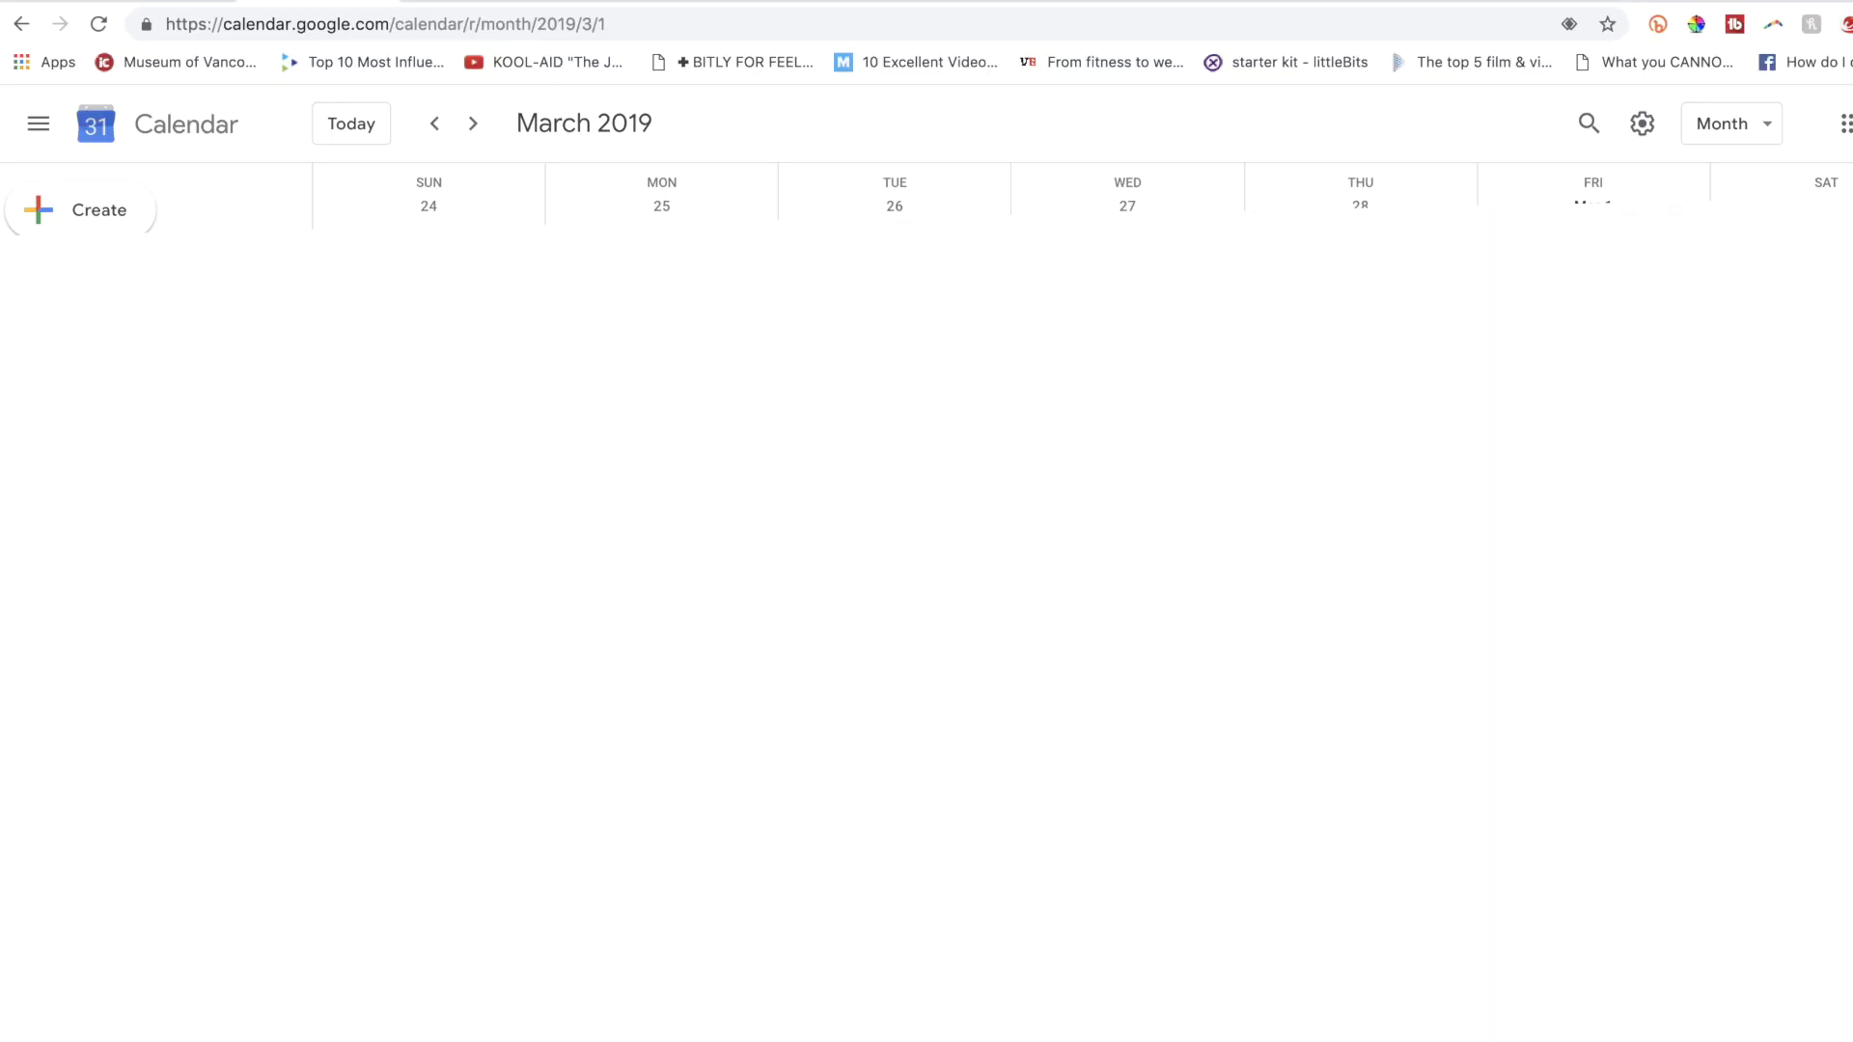
Switch between week, month and 4-day views using the W, M and X shortcuts.
{"action": "key", "text": "c"}
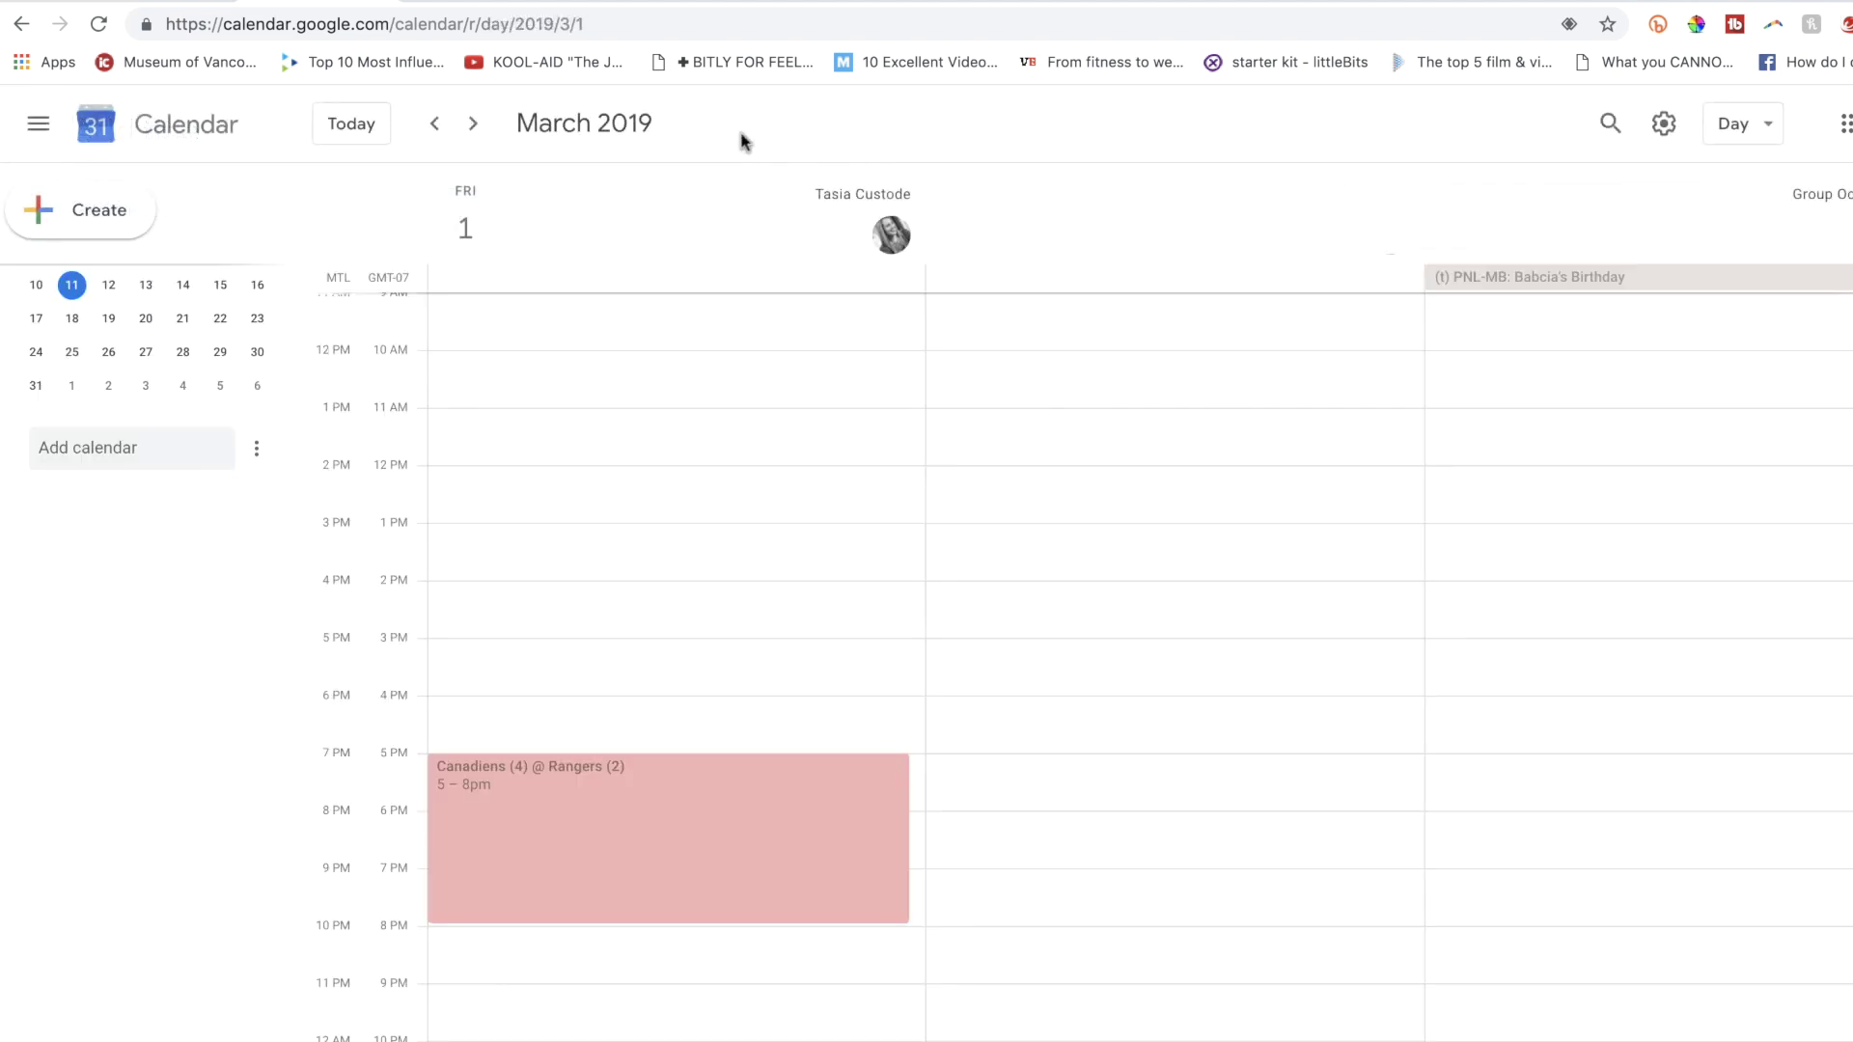
{"action": "key", "text": "w"}
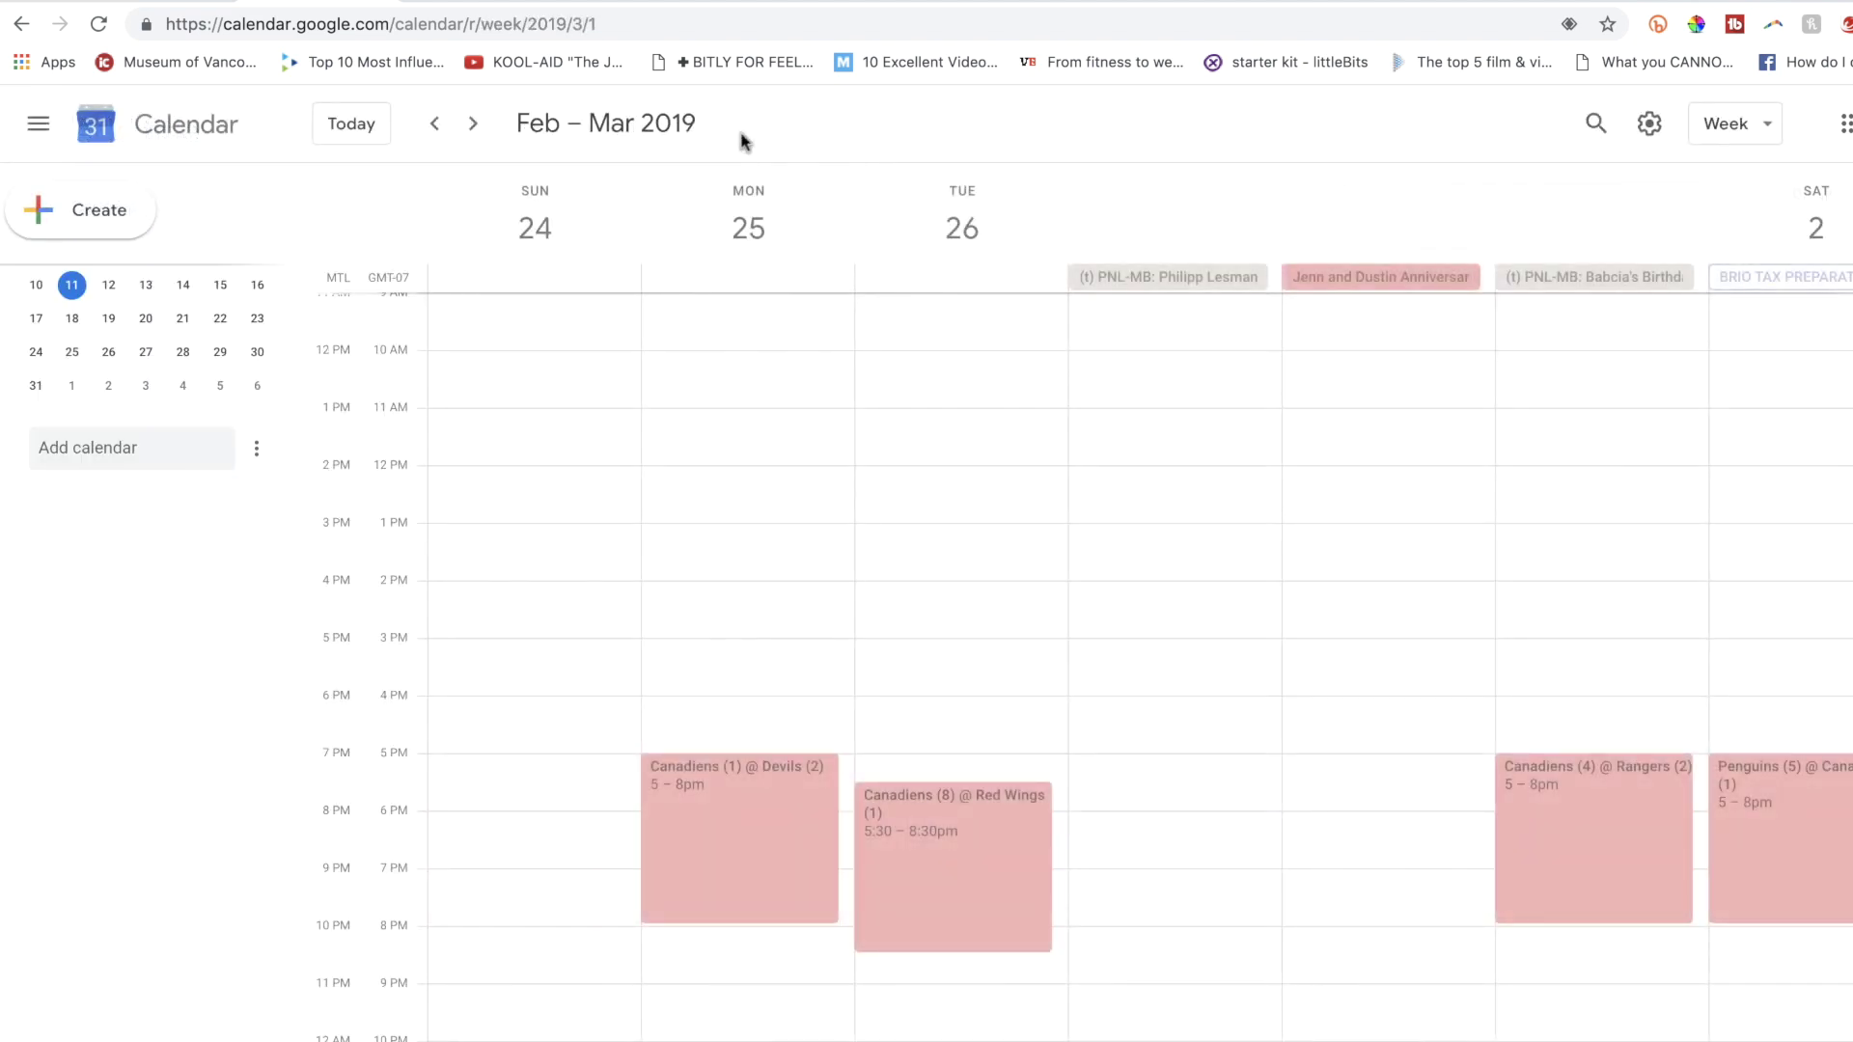
{"action": "key", "text": "m"}
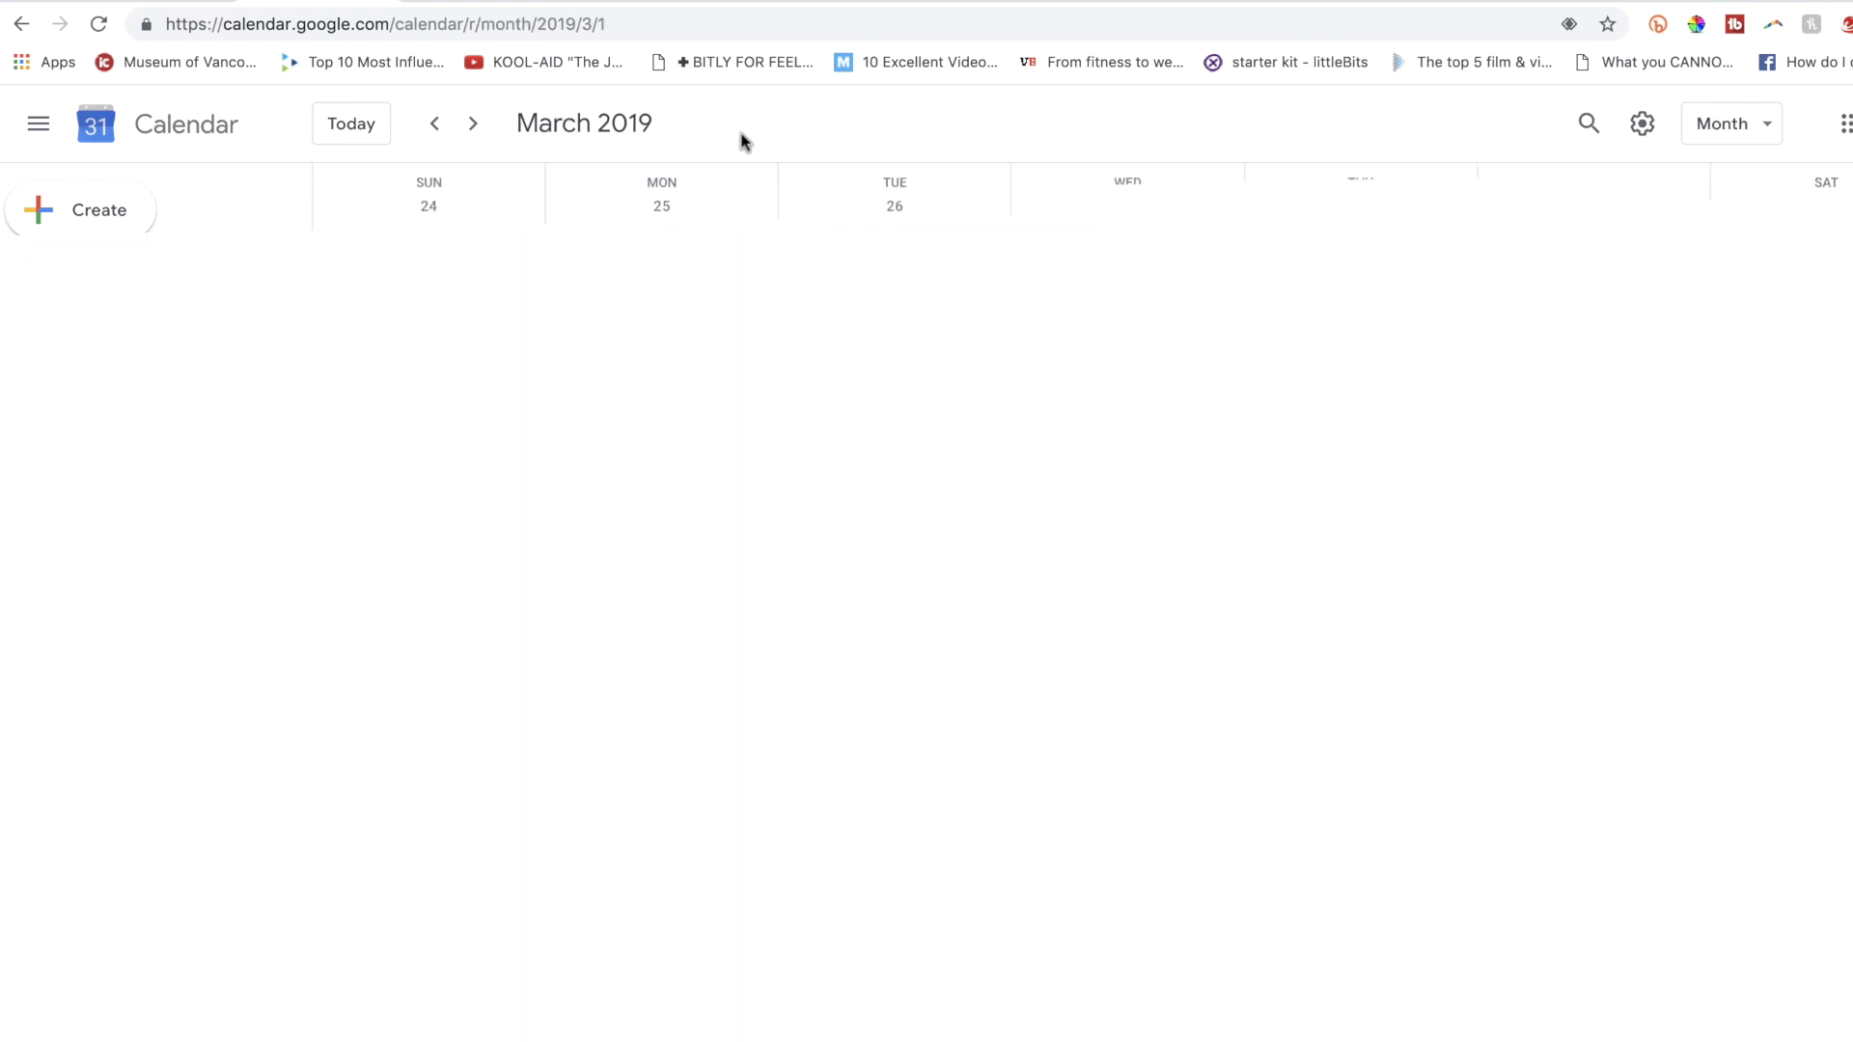
{"action": "key", "text": "x"}
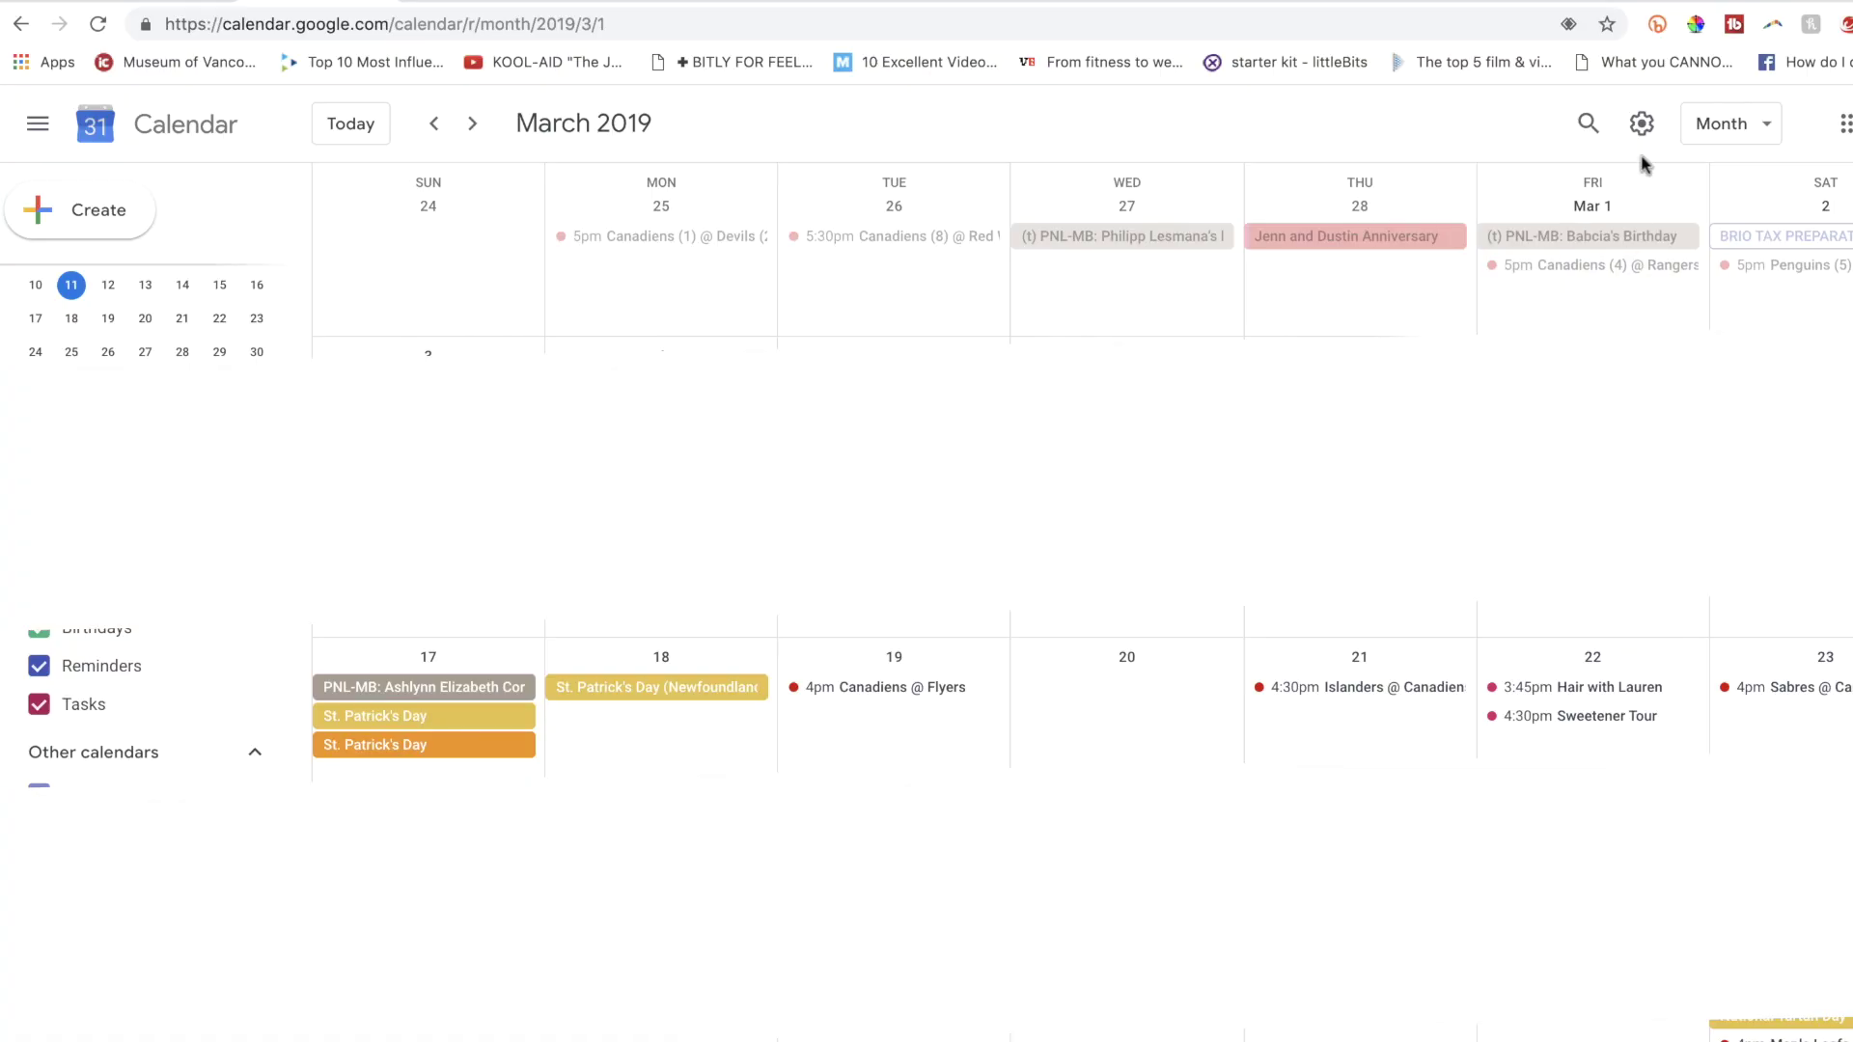
{"action": "left_click", "coordinate": [1642, 123]}
Set the personal calendar's Daily agenda notification to Email.
{"action": "left_click", "coordinate": [1642, 189]}
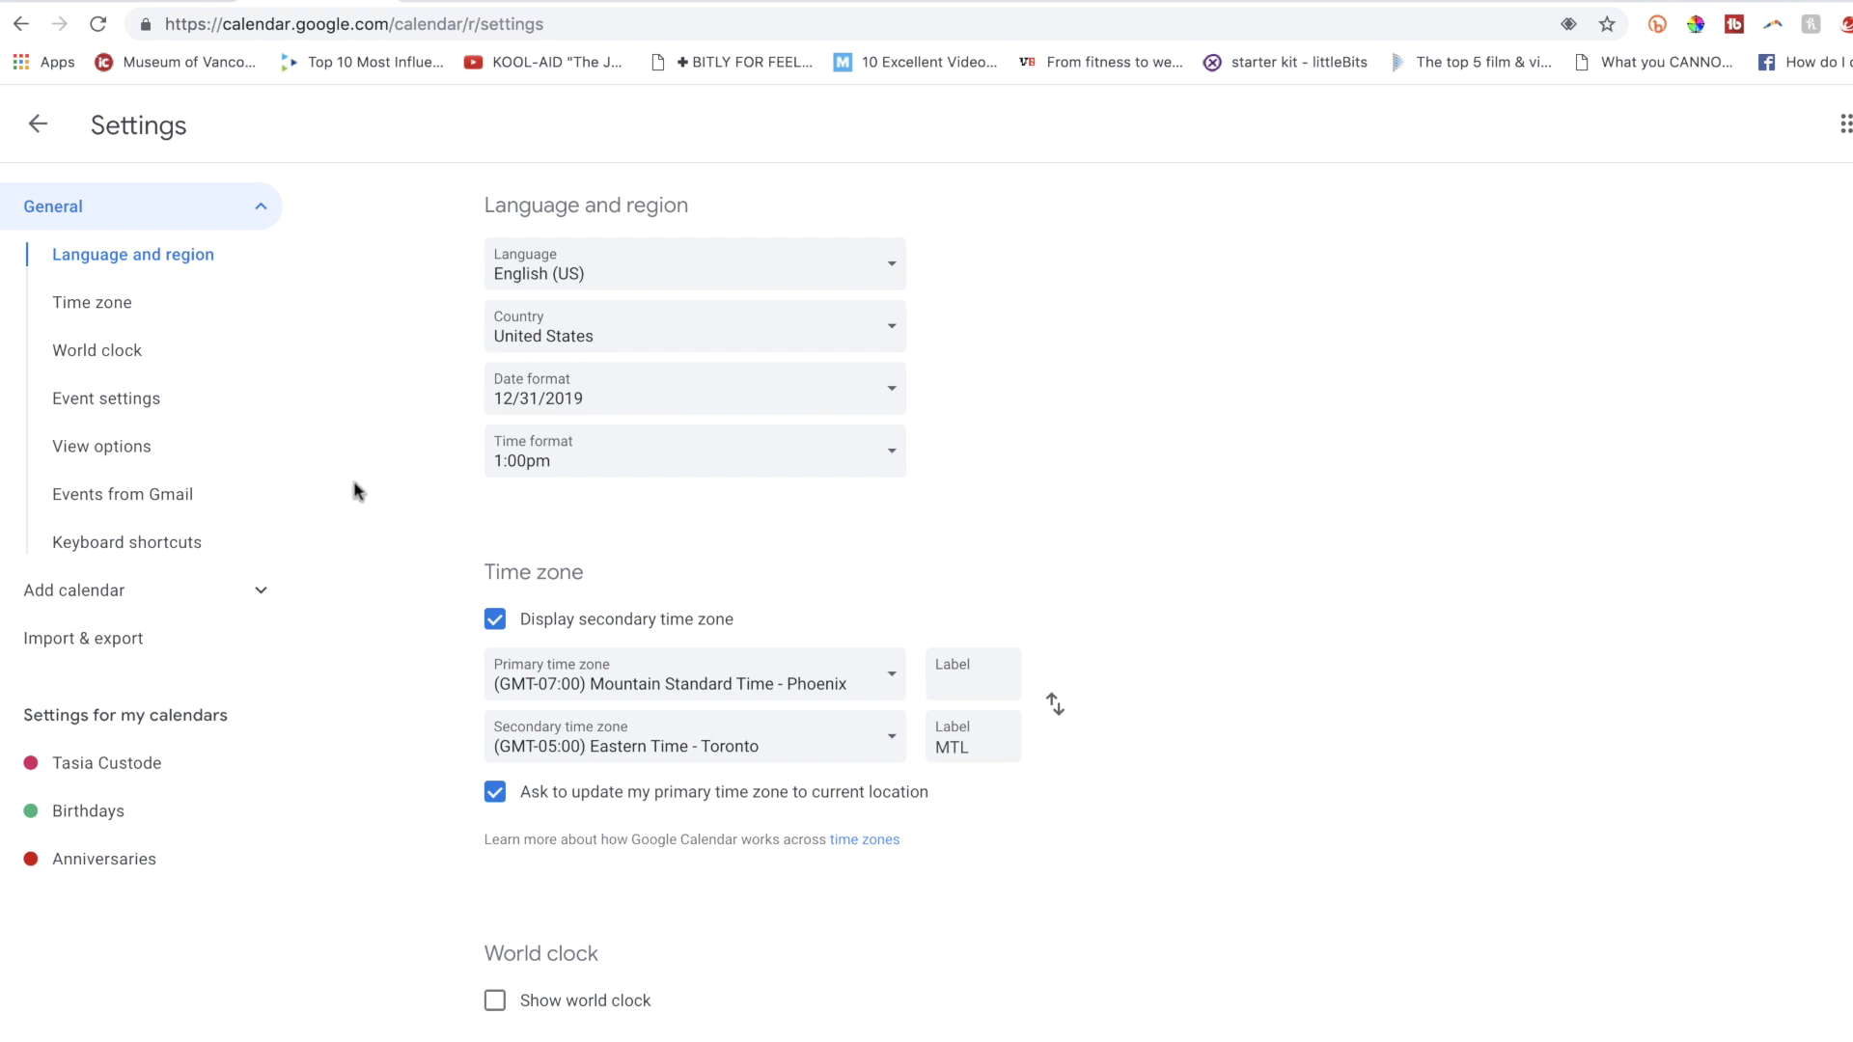
{"action": "left_click", "coordinate": [157, 768]}
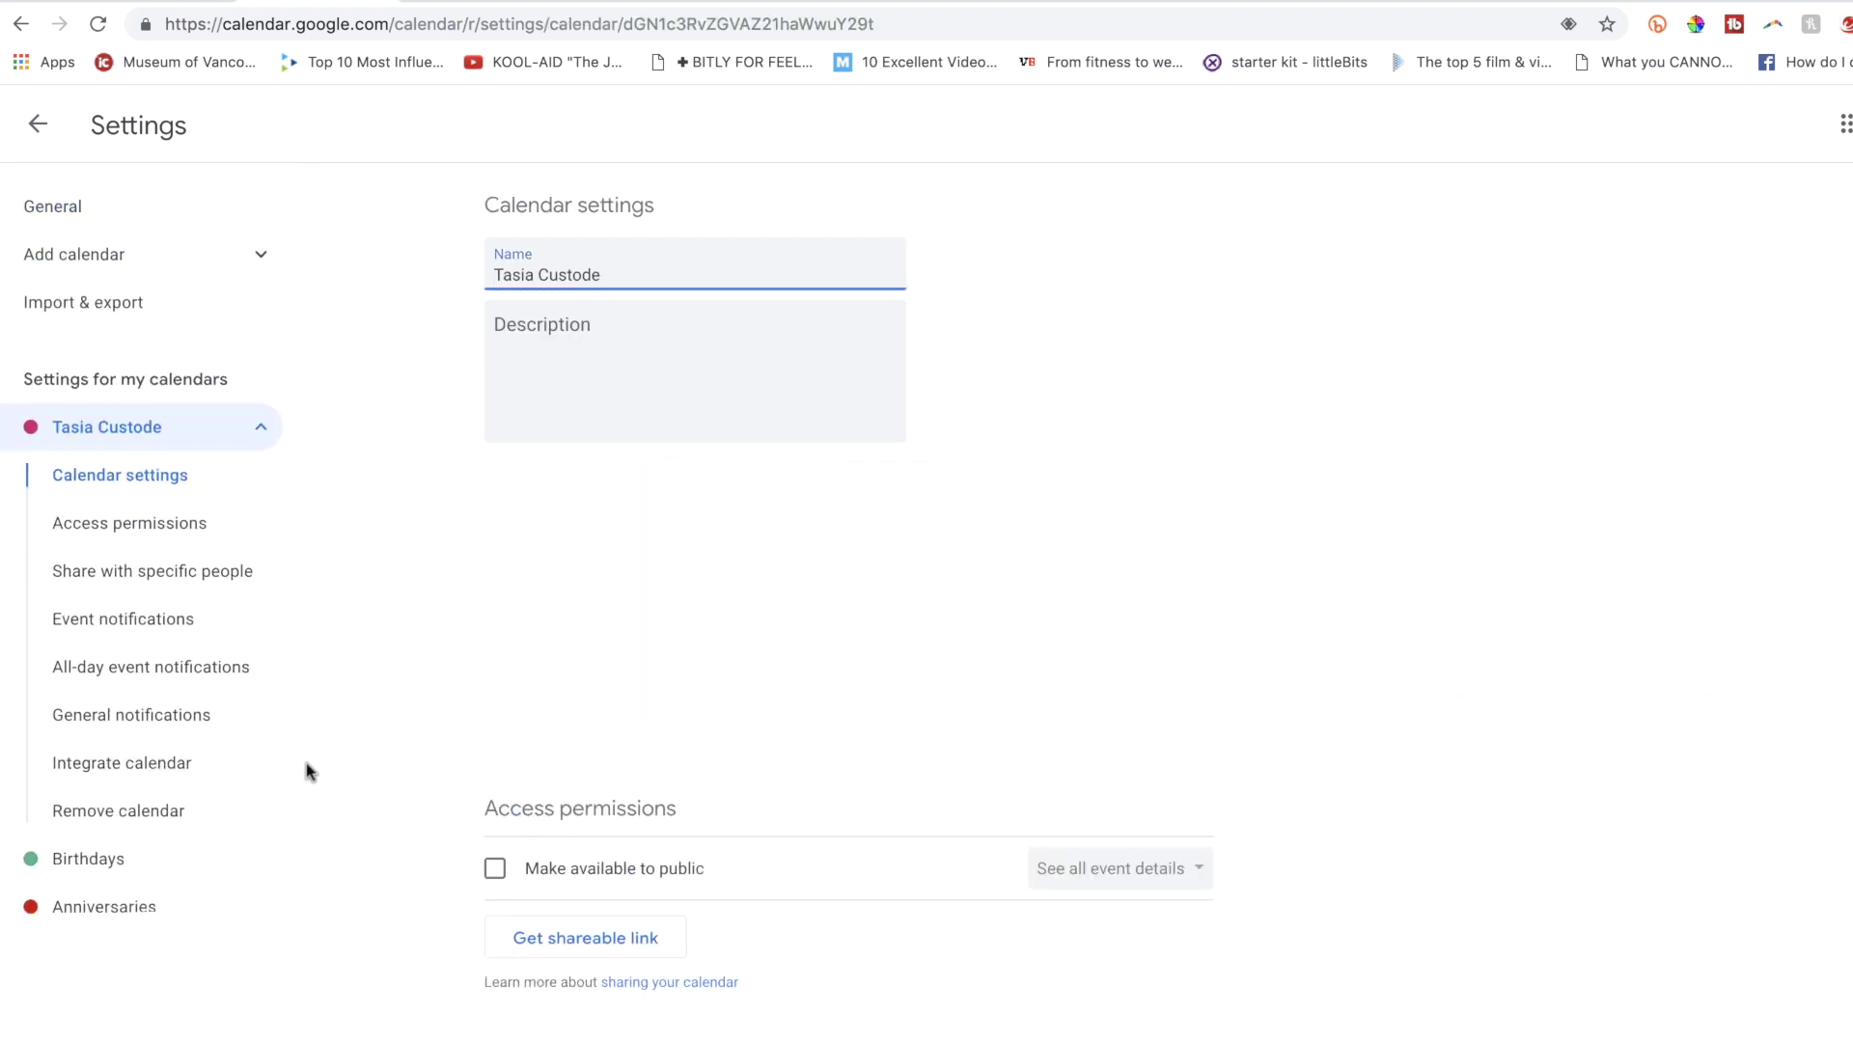
{"action": "left_click", "coordinate": [236, 715]}
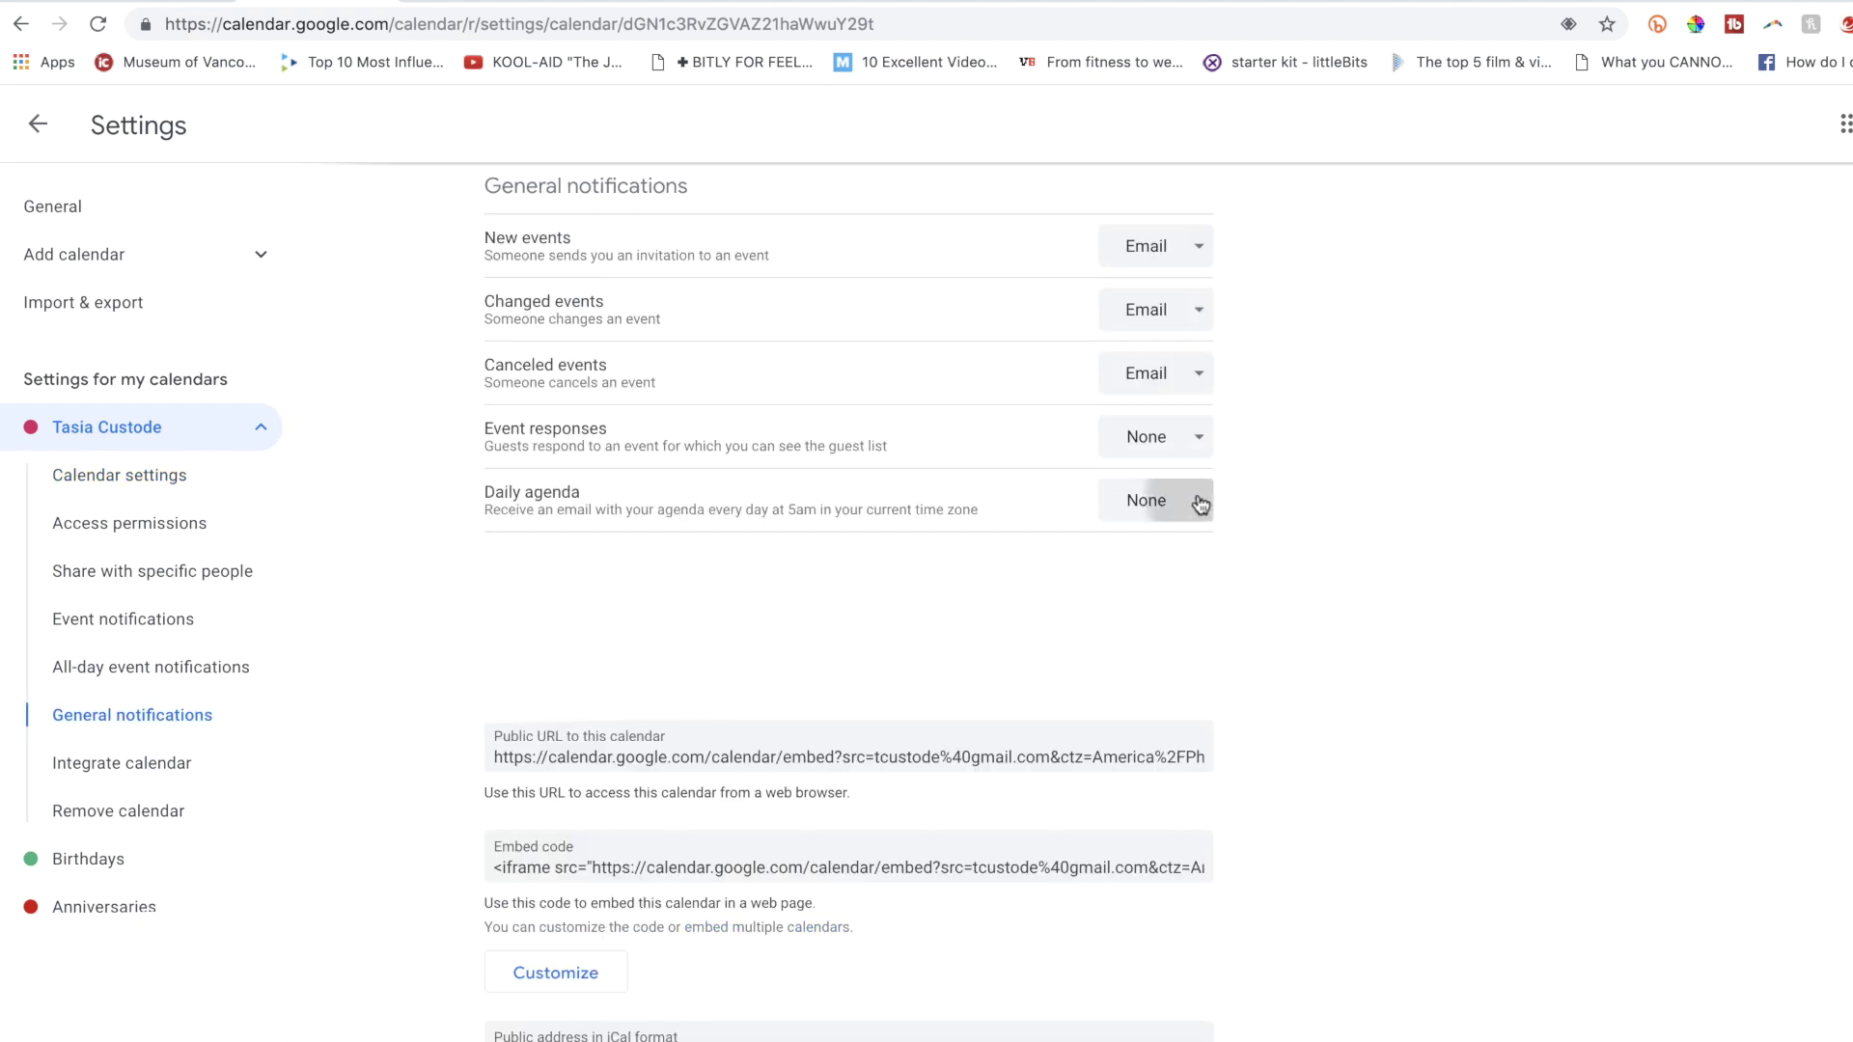
{"action": "left_click", "coordinate": [1199, 500]}
{"action": "left_click", "coordinate": [1218, 619]}
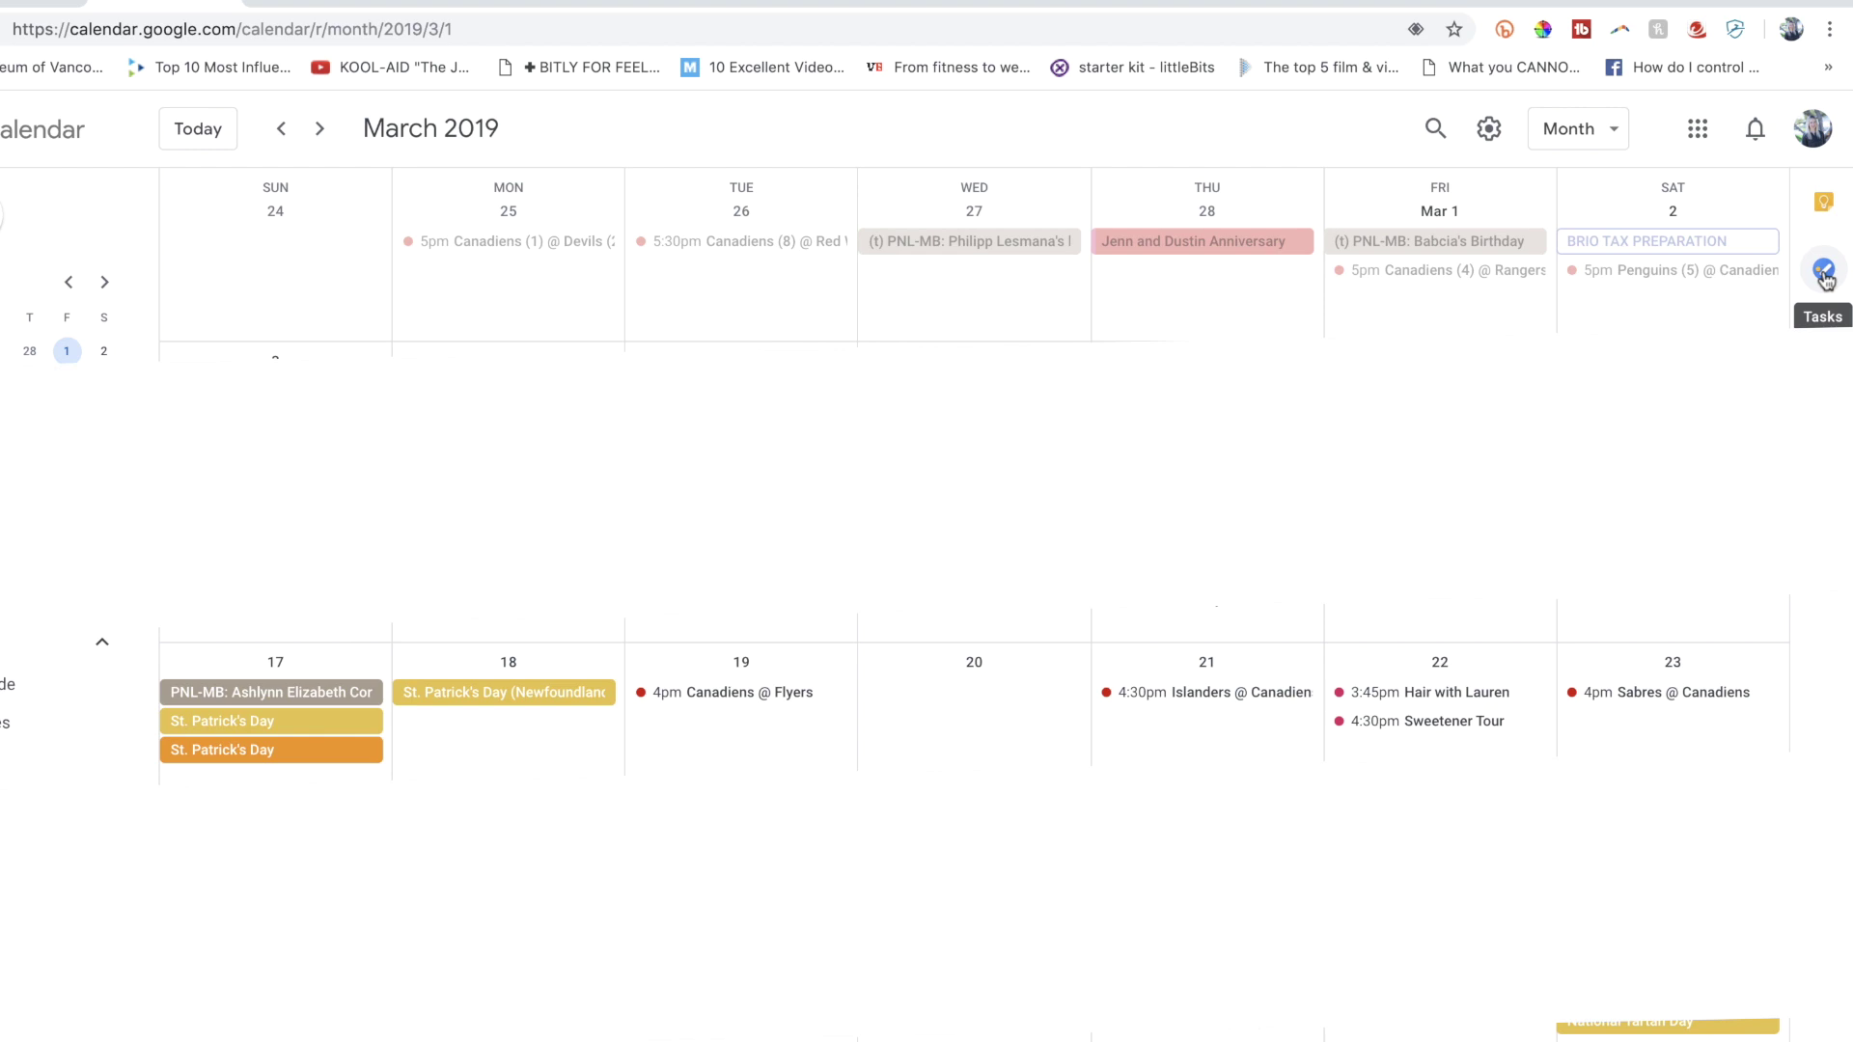
Add a 'post youtube video' task in the Tasks panel and mark it complete.
{"action": "left_click", "coordinate": [1825, 273]}
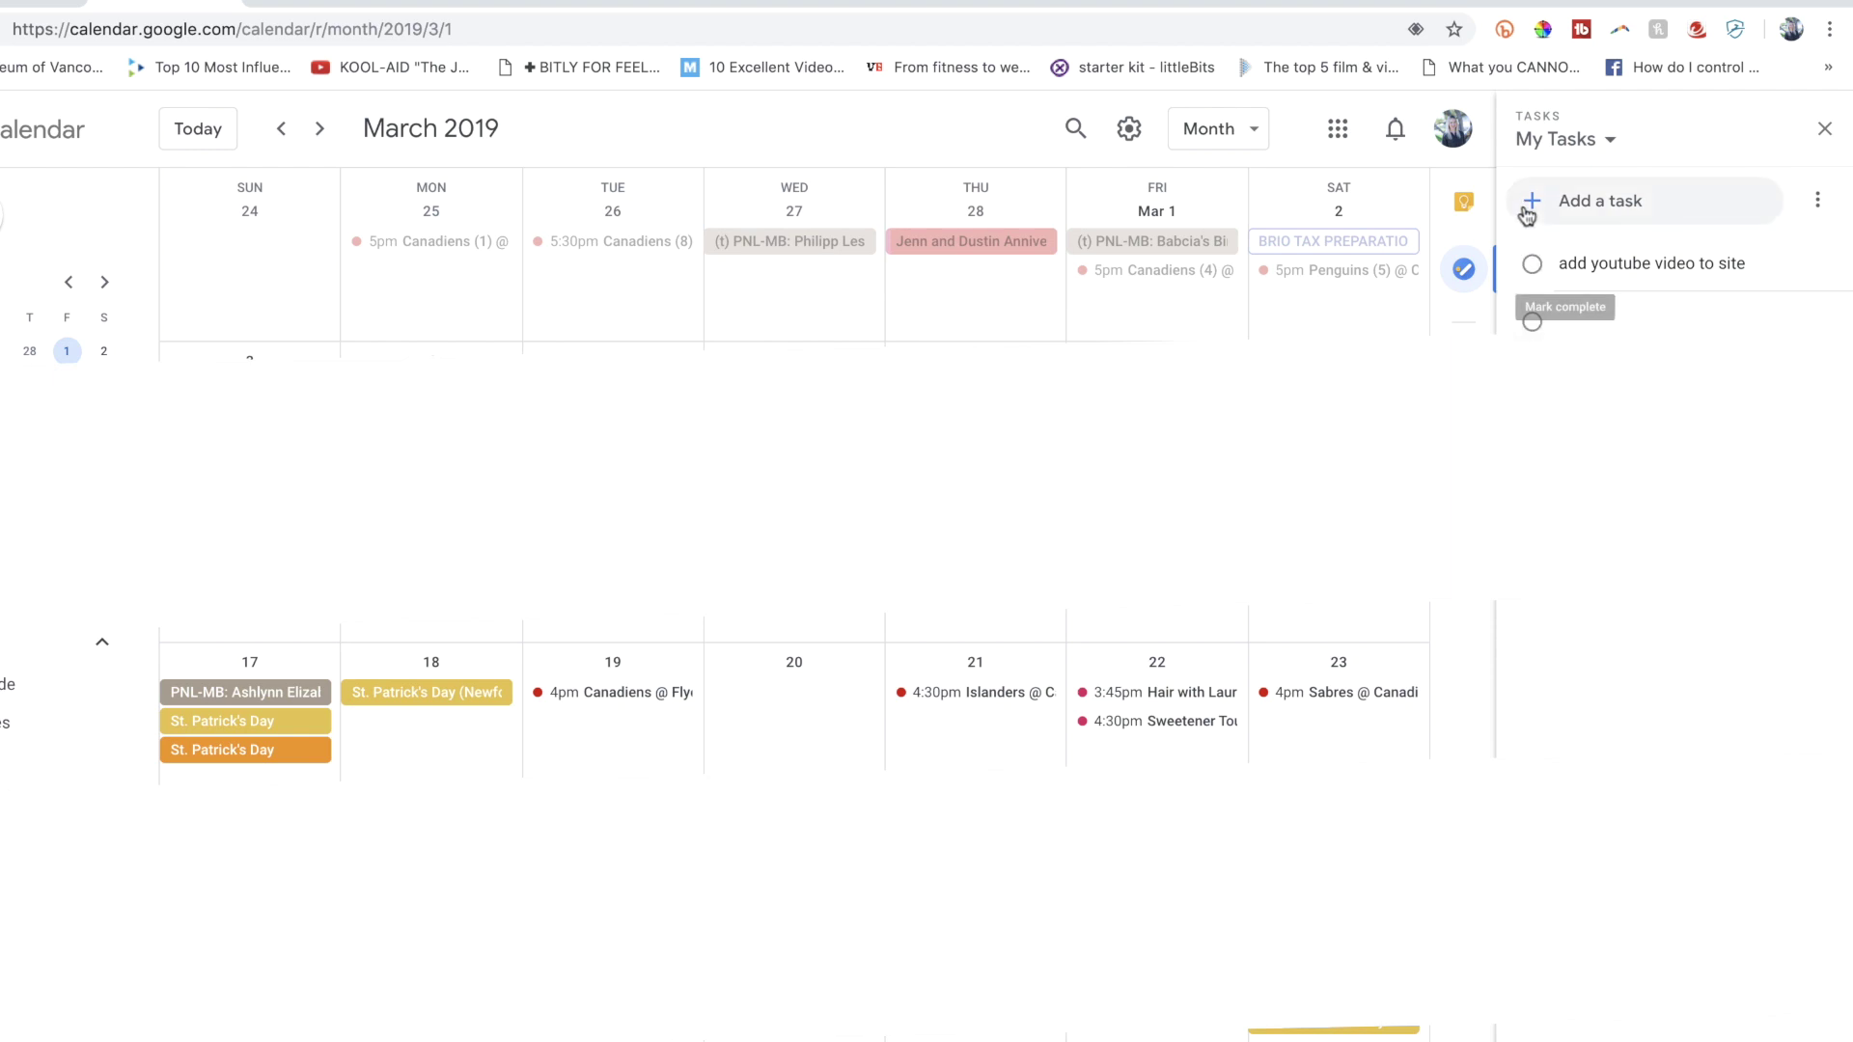
{"action": "left_click", "coordinate": [1535, 205]}
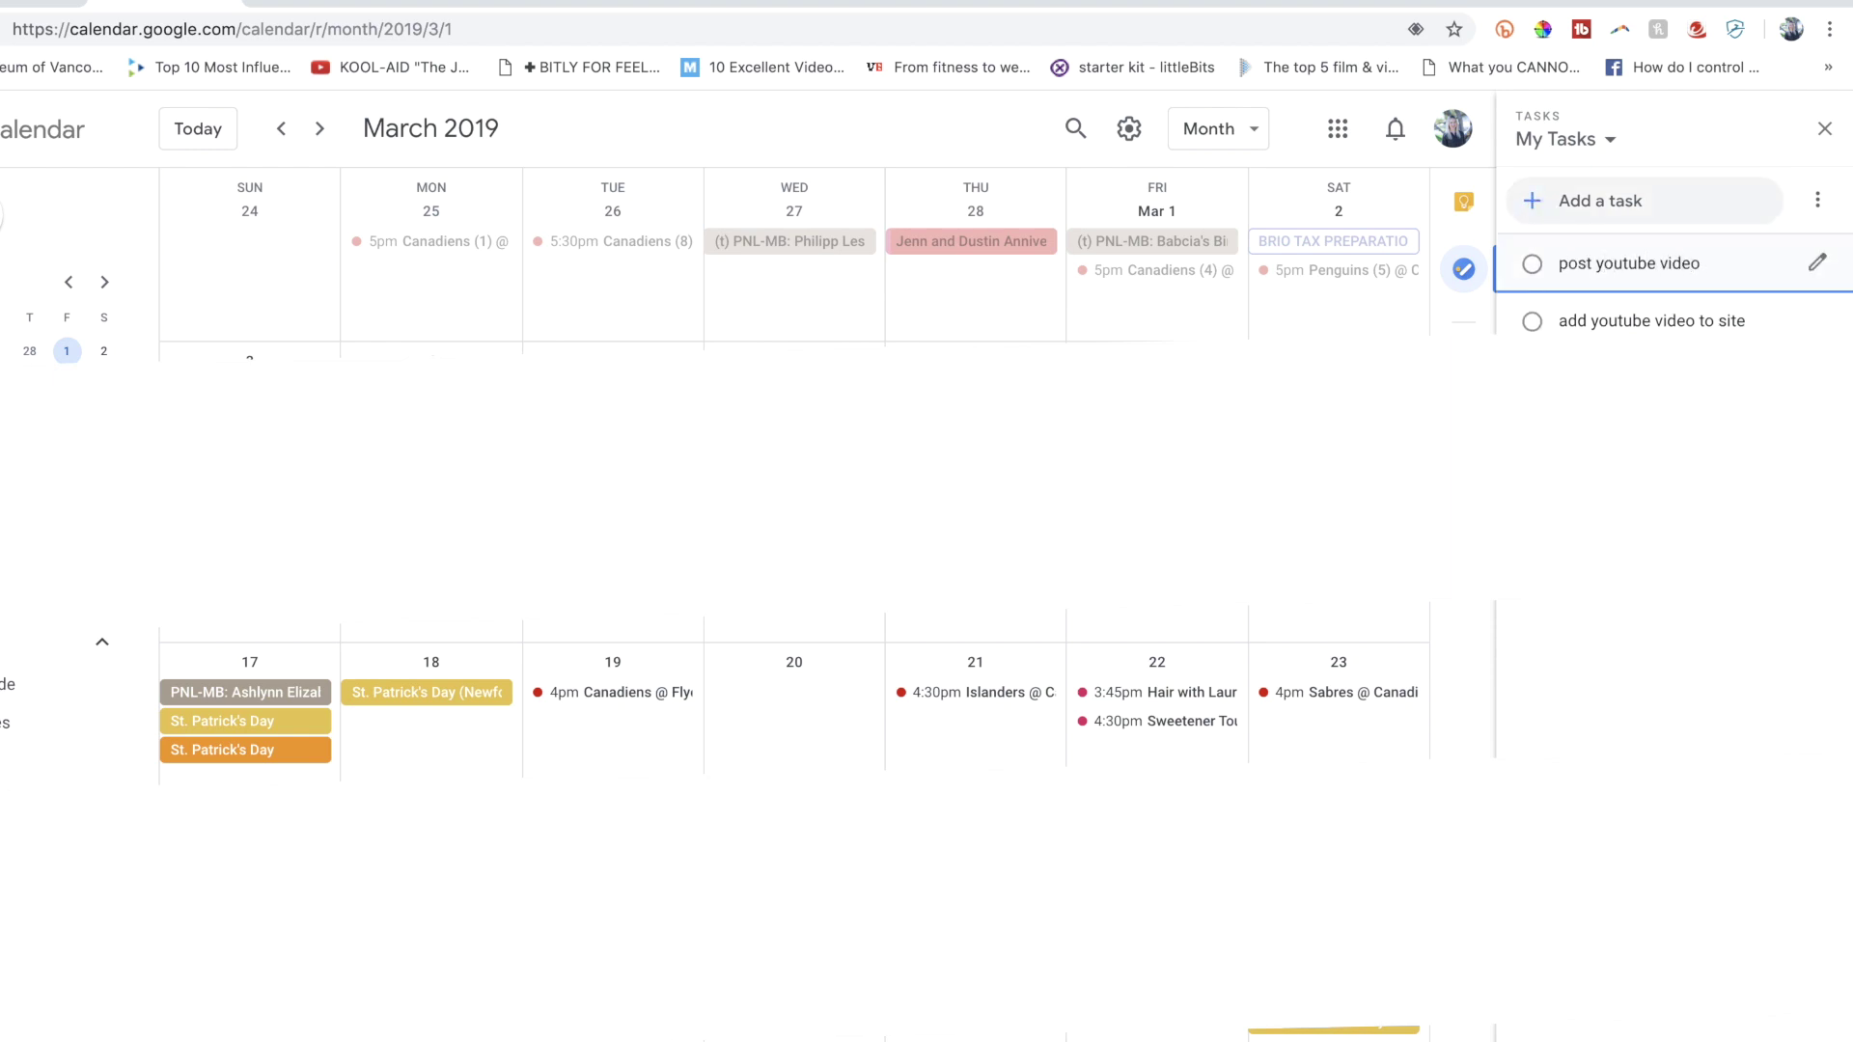
{"action": "key", "text": "Return"}
{"action": "left_click", "coordinate": [1816, 262]}
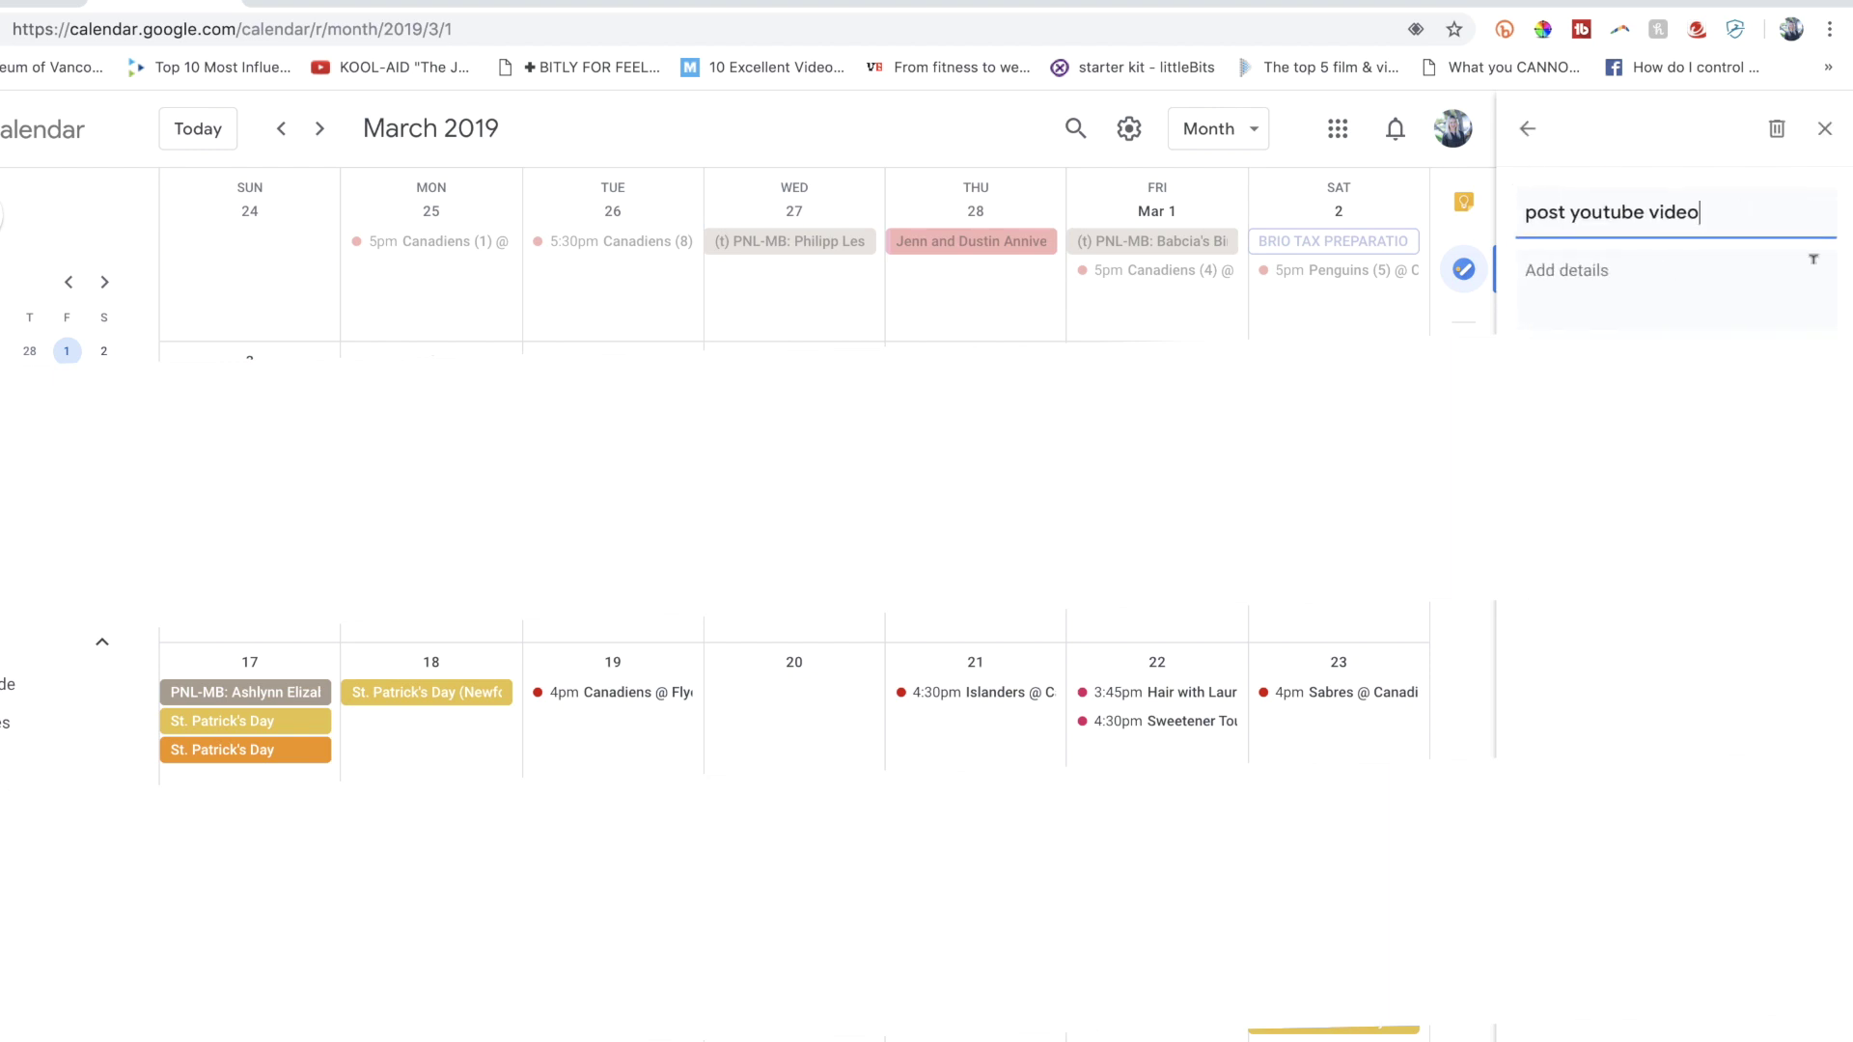
{"action": "left_click", "coordinate": [1527, 129]}
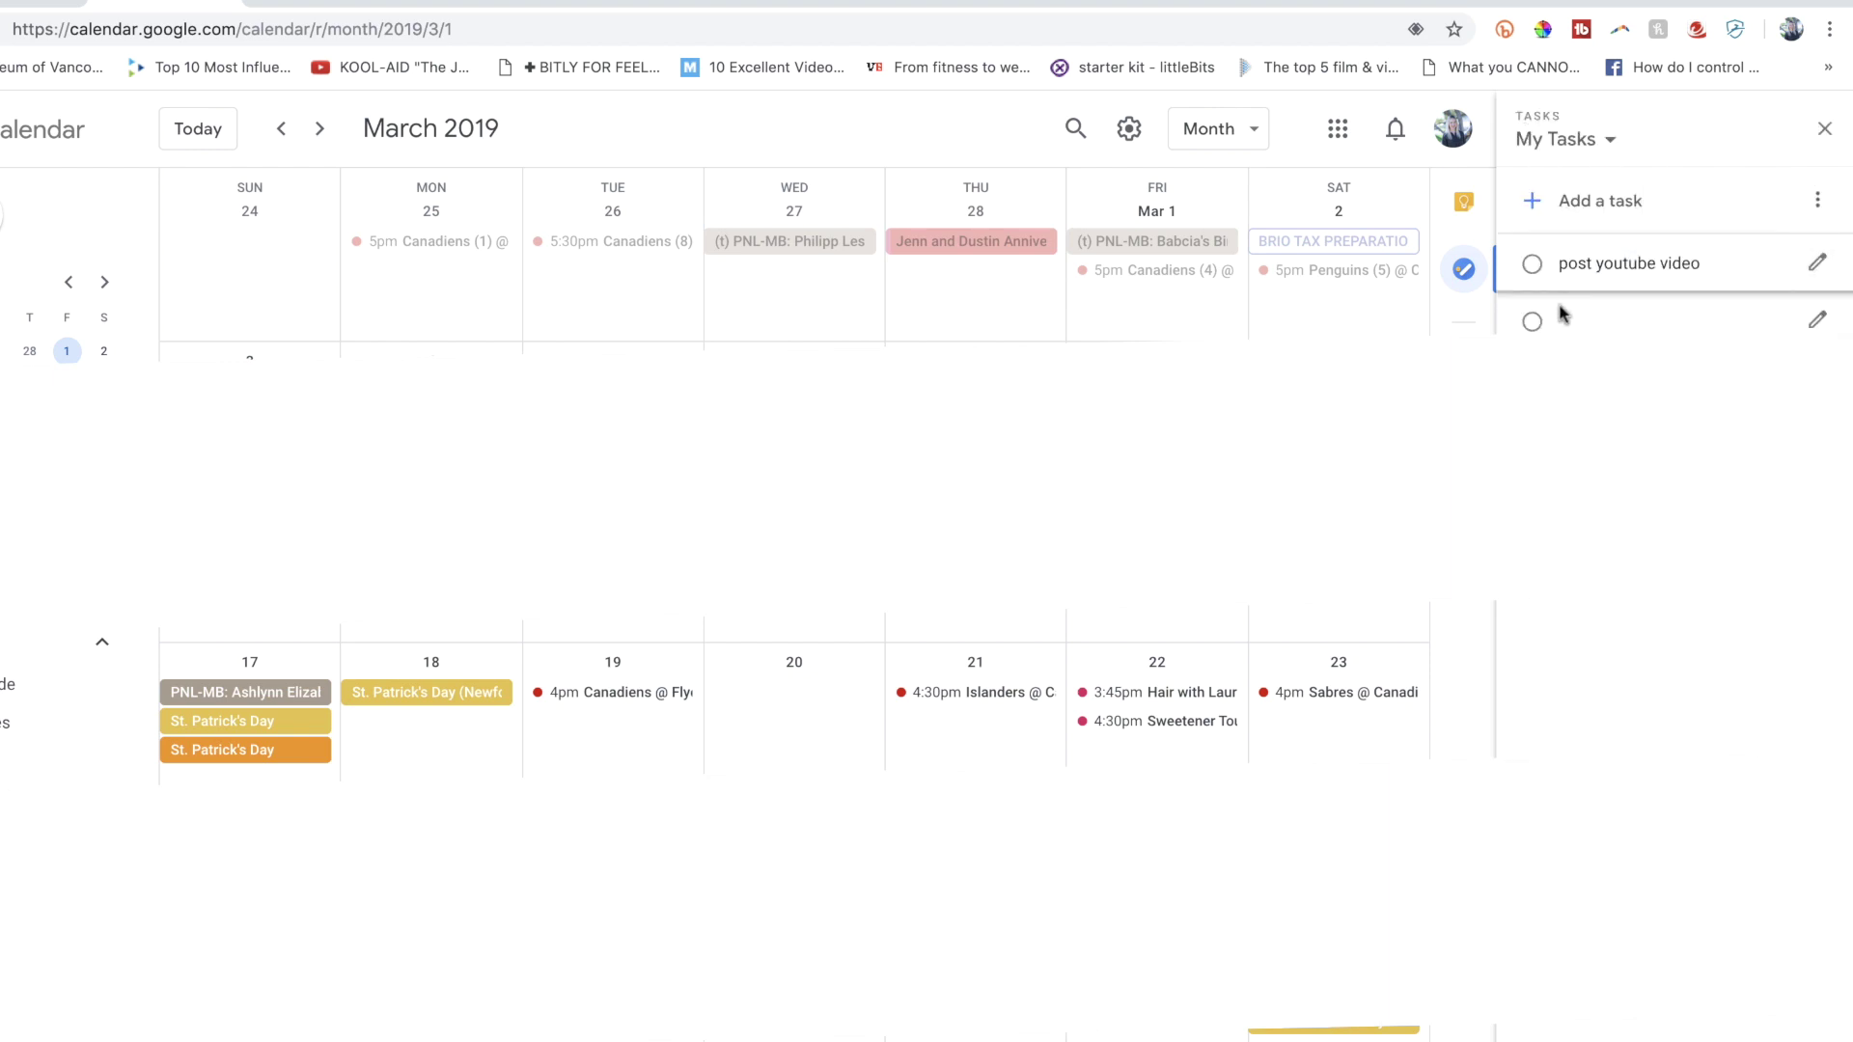
{"action": "left_click", "coordinate": [1531, 265]}
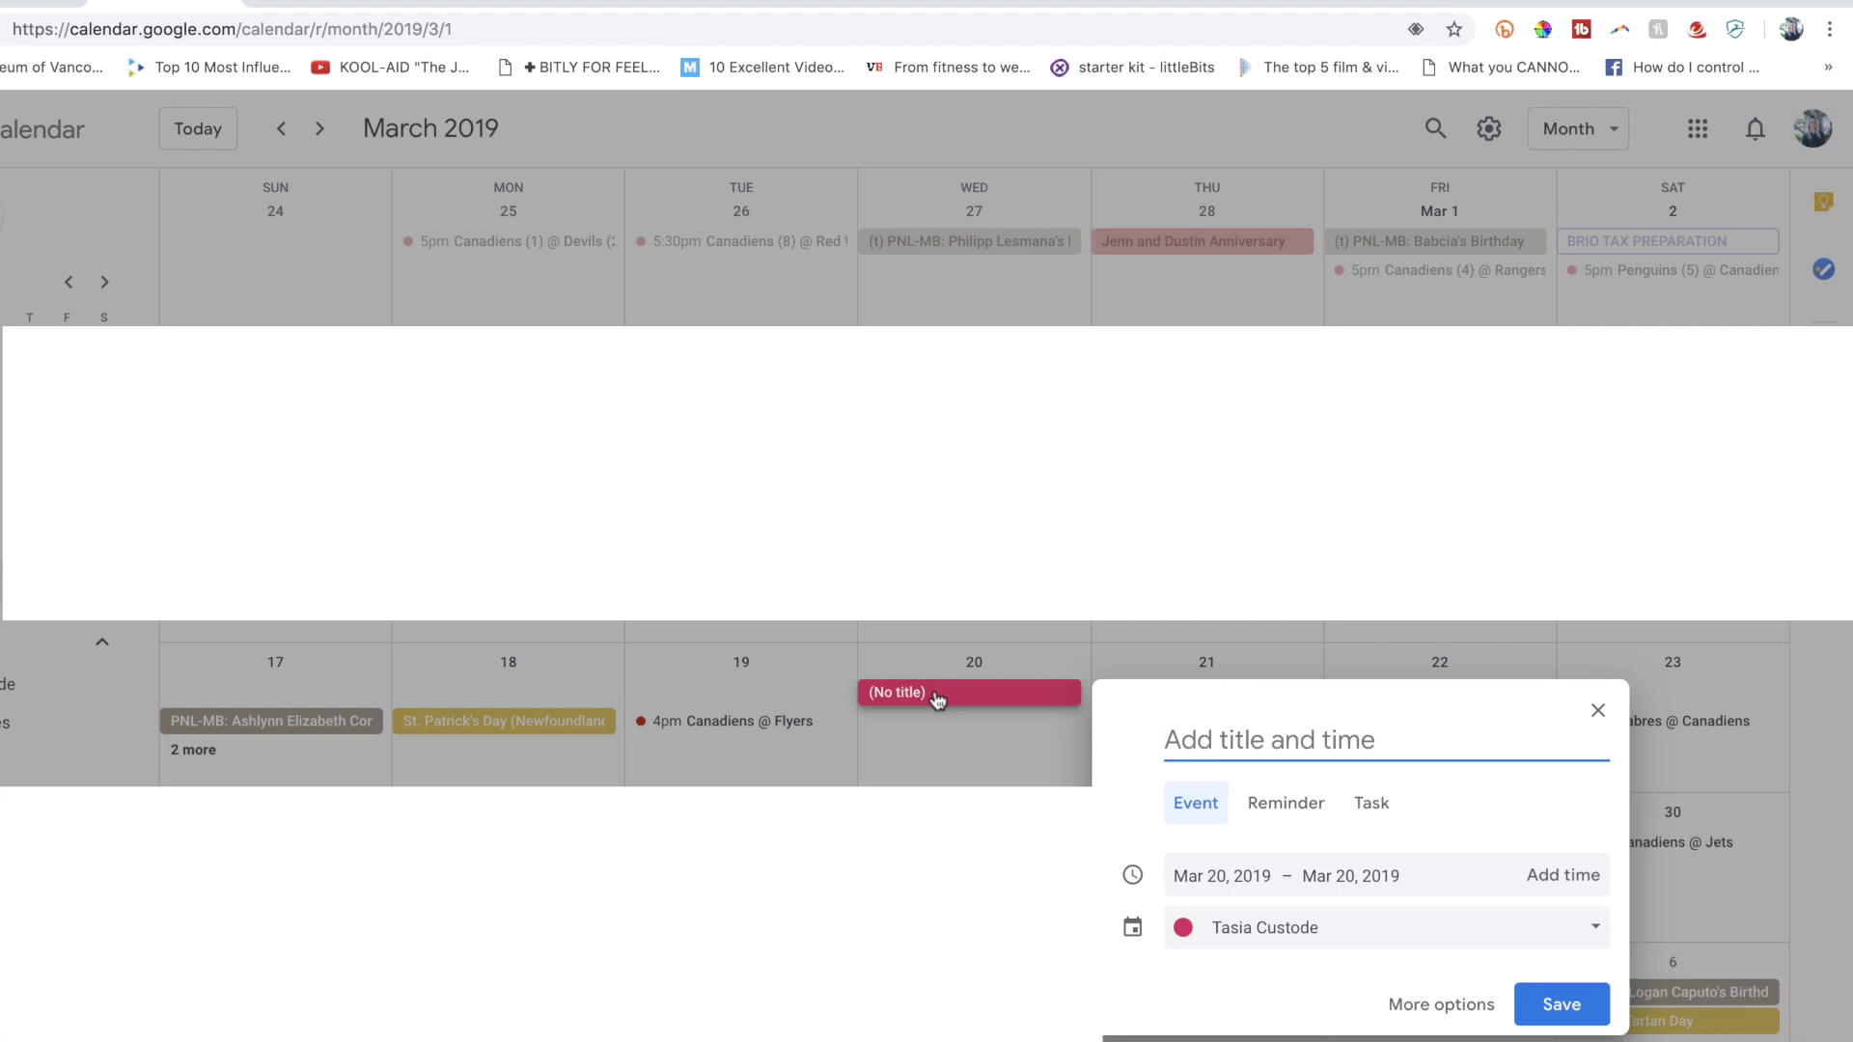
In the March 20 event's full editor, add a suggested guest under Find a Time.
{"action": "left_click", "coordinate": [1474, 1008]}
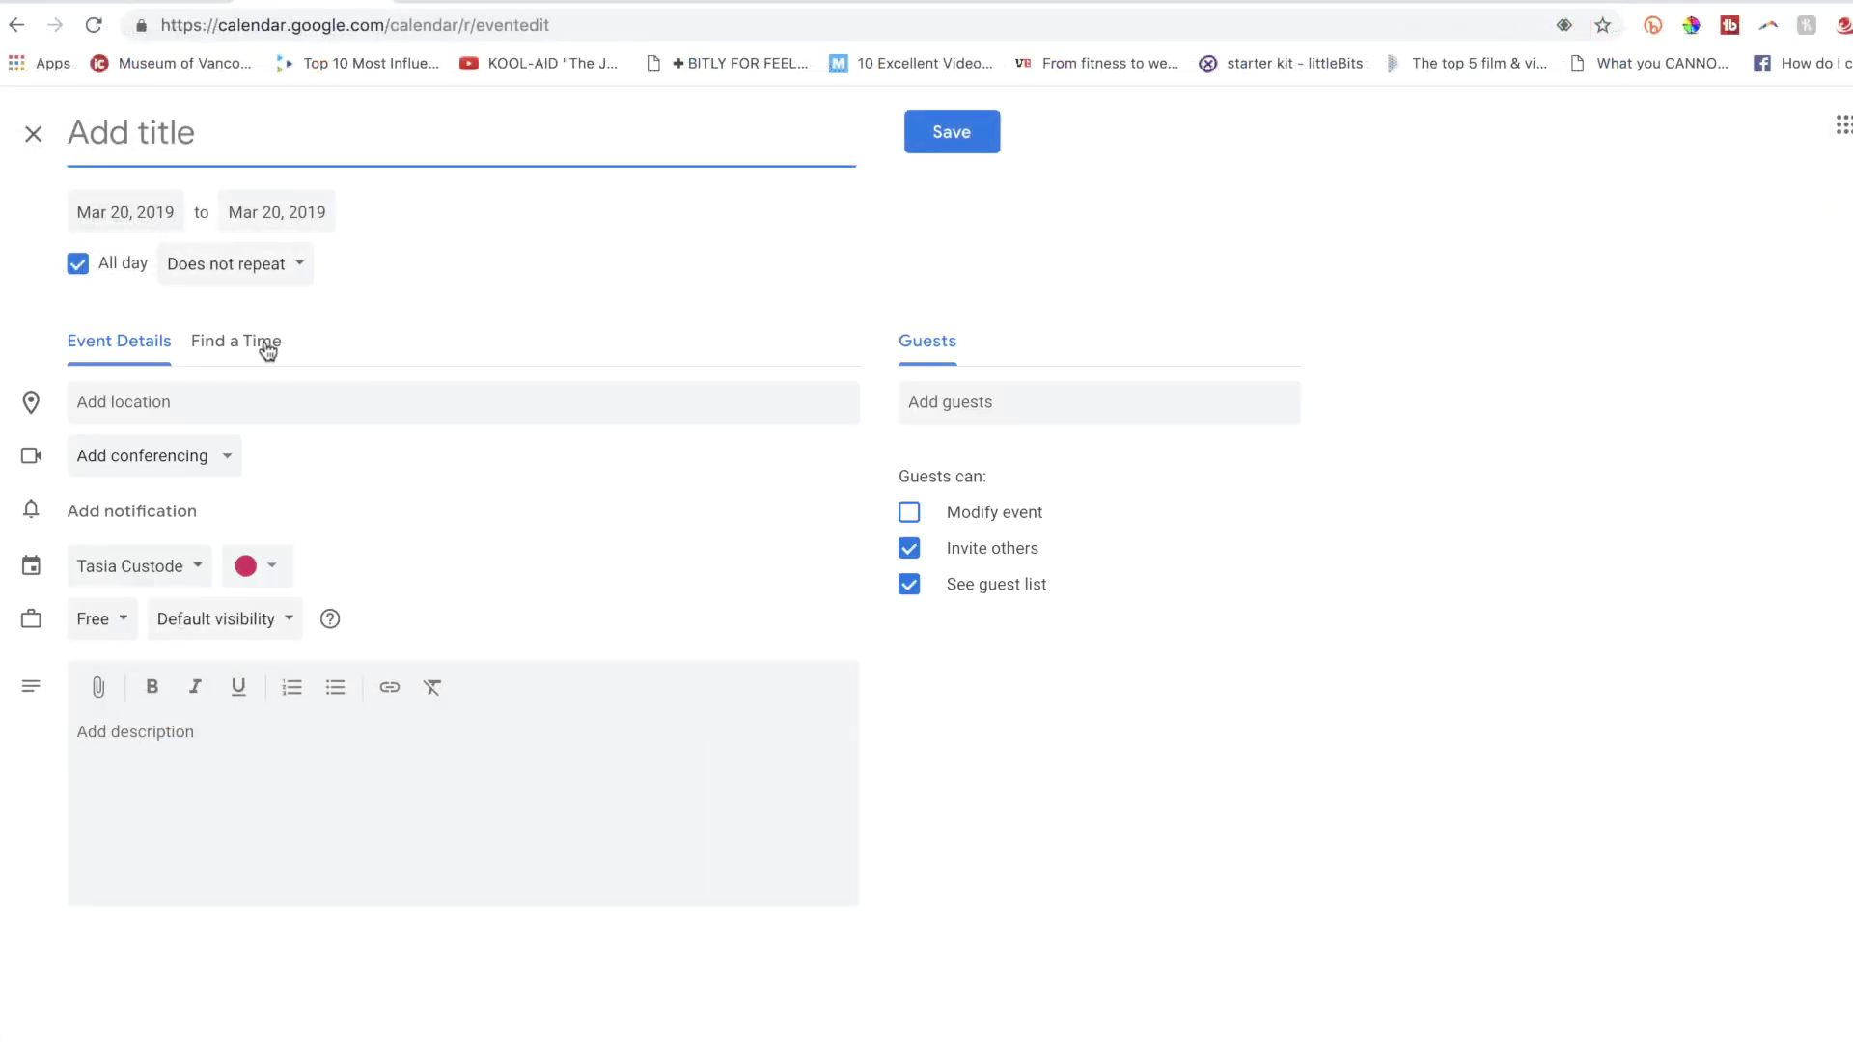
{"action": "left_click", "coordinate": [263, 348]}
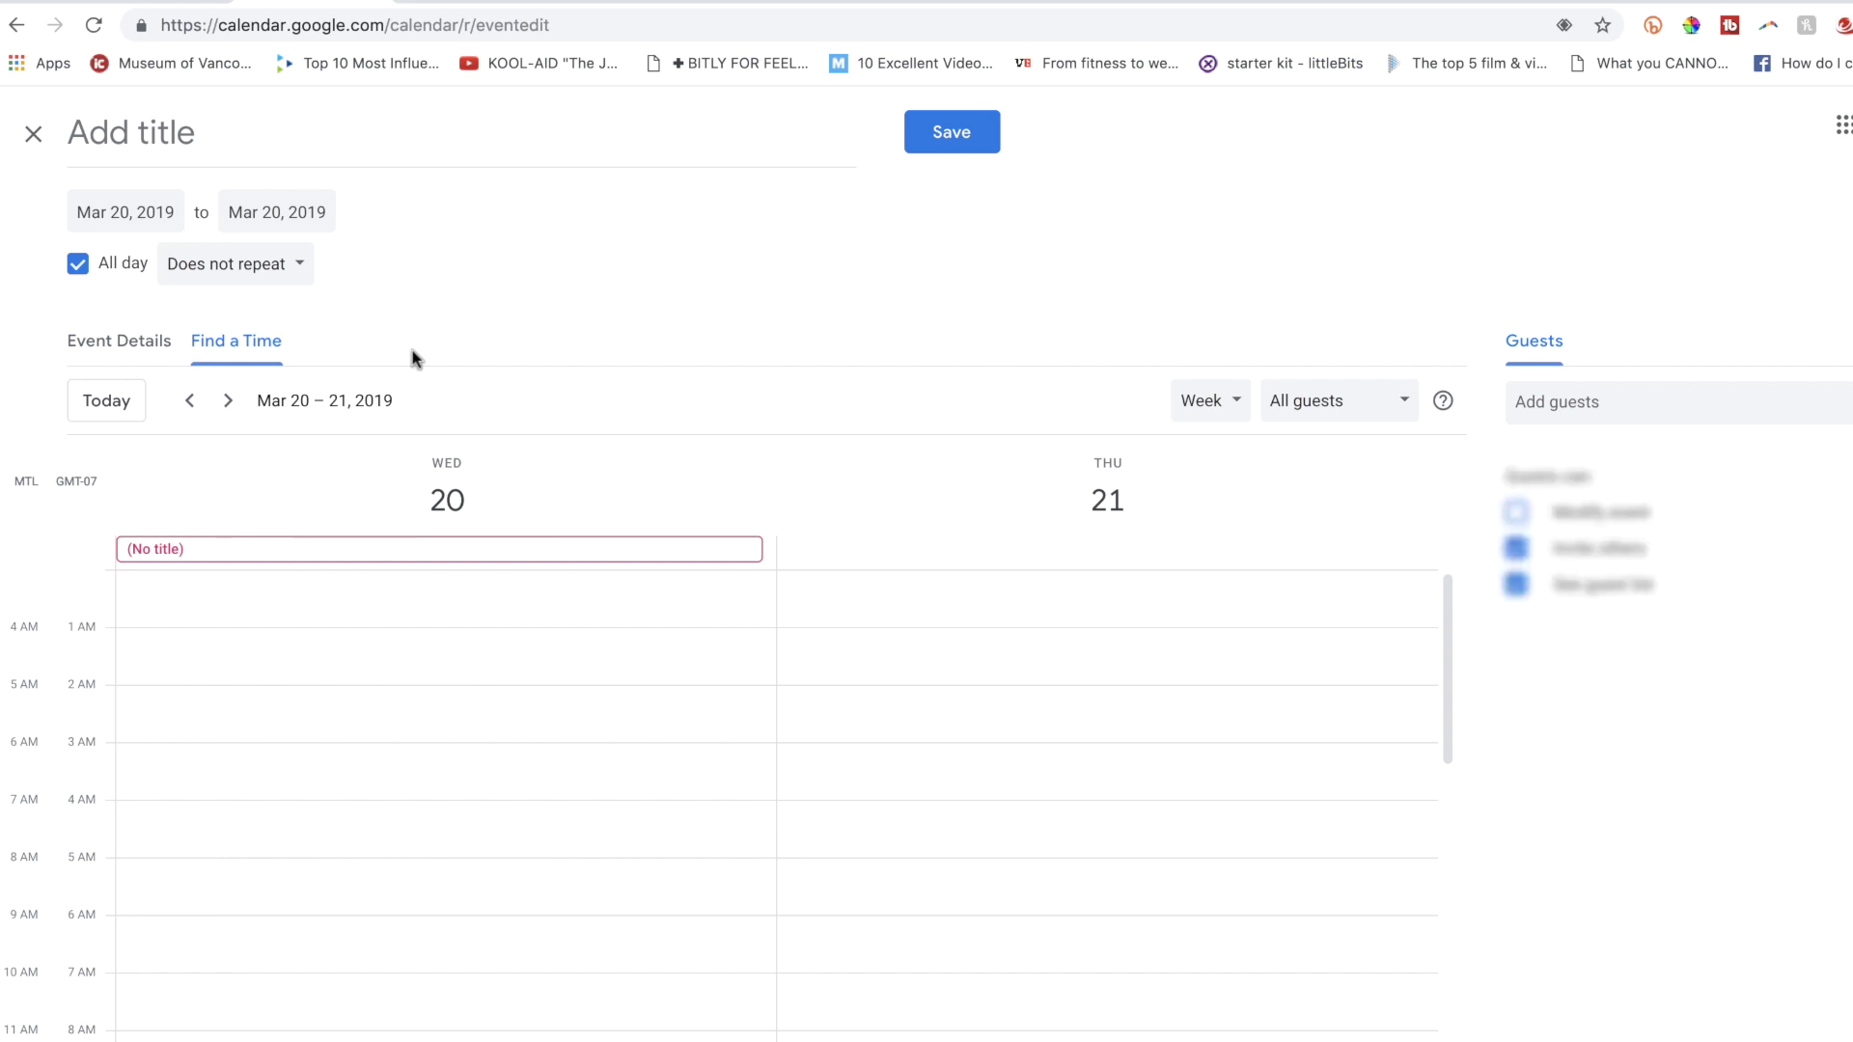
{"action": "left_click", "coordinate": [1531, 401]}
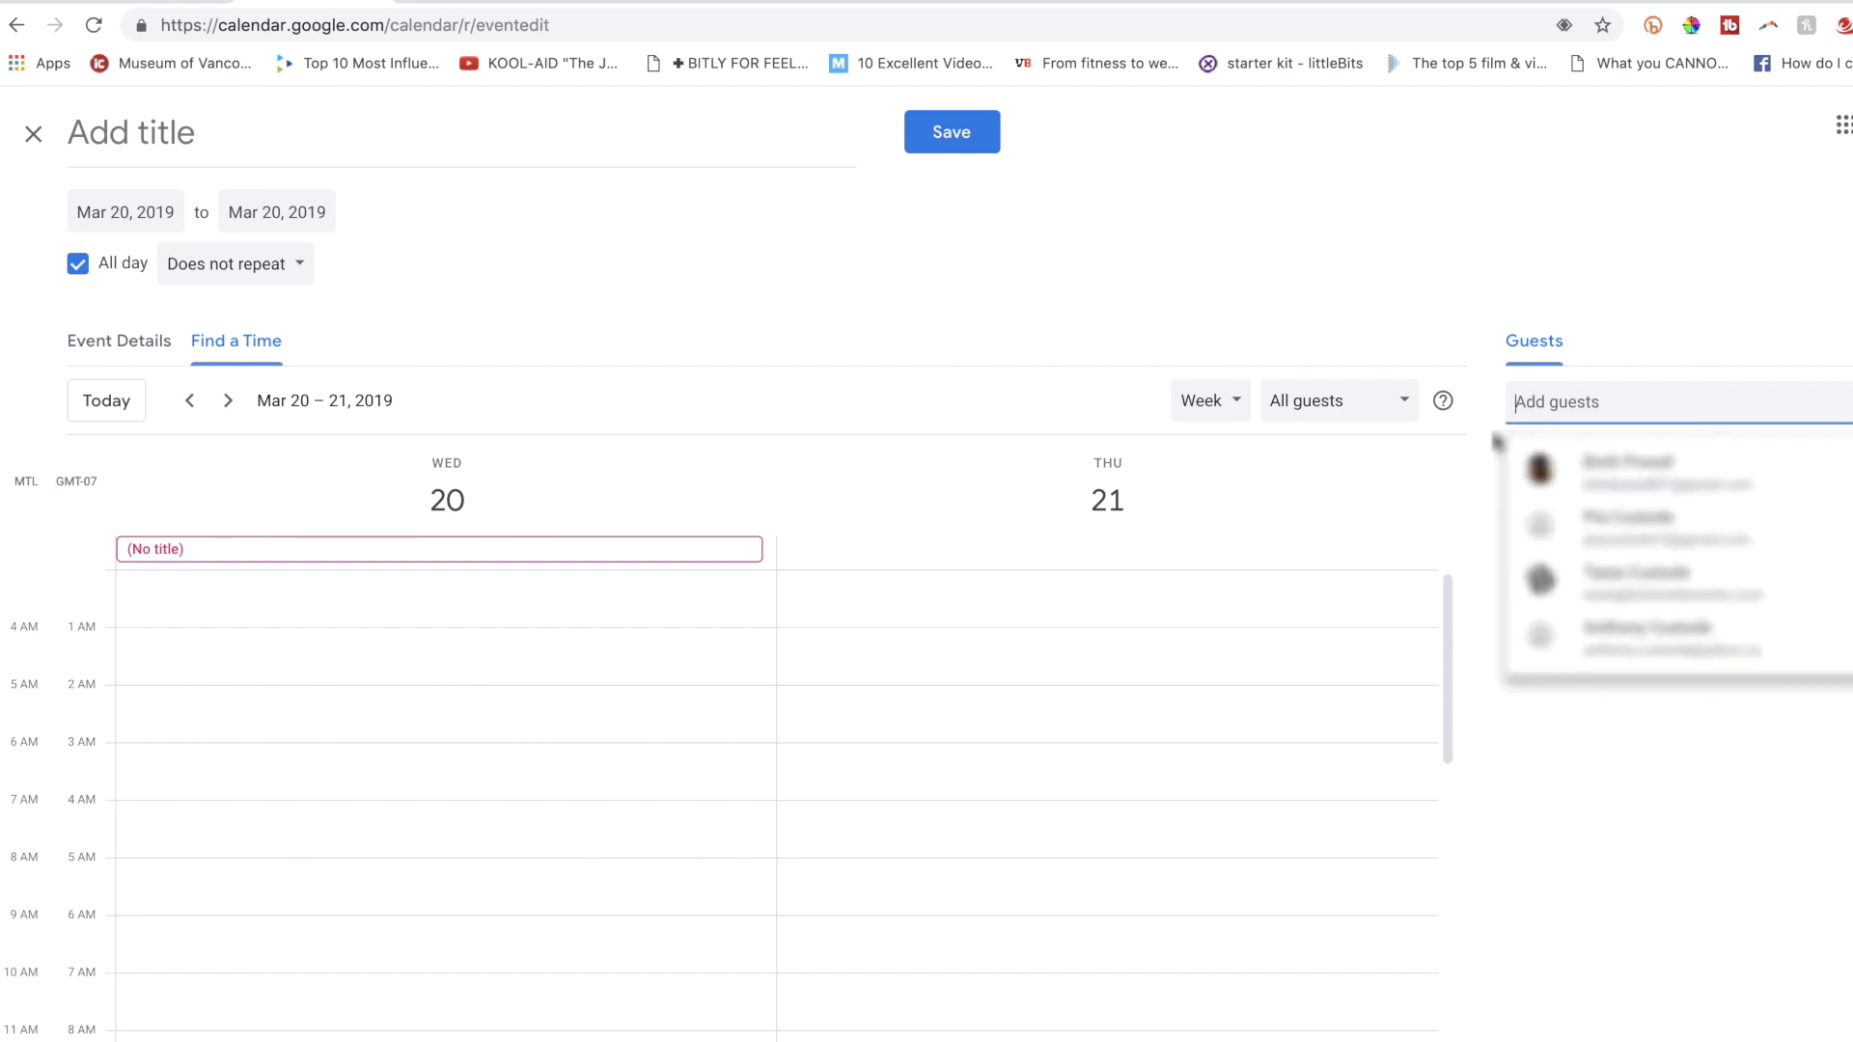
{"action": "left_click", "coordinate": [1644, 491]}
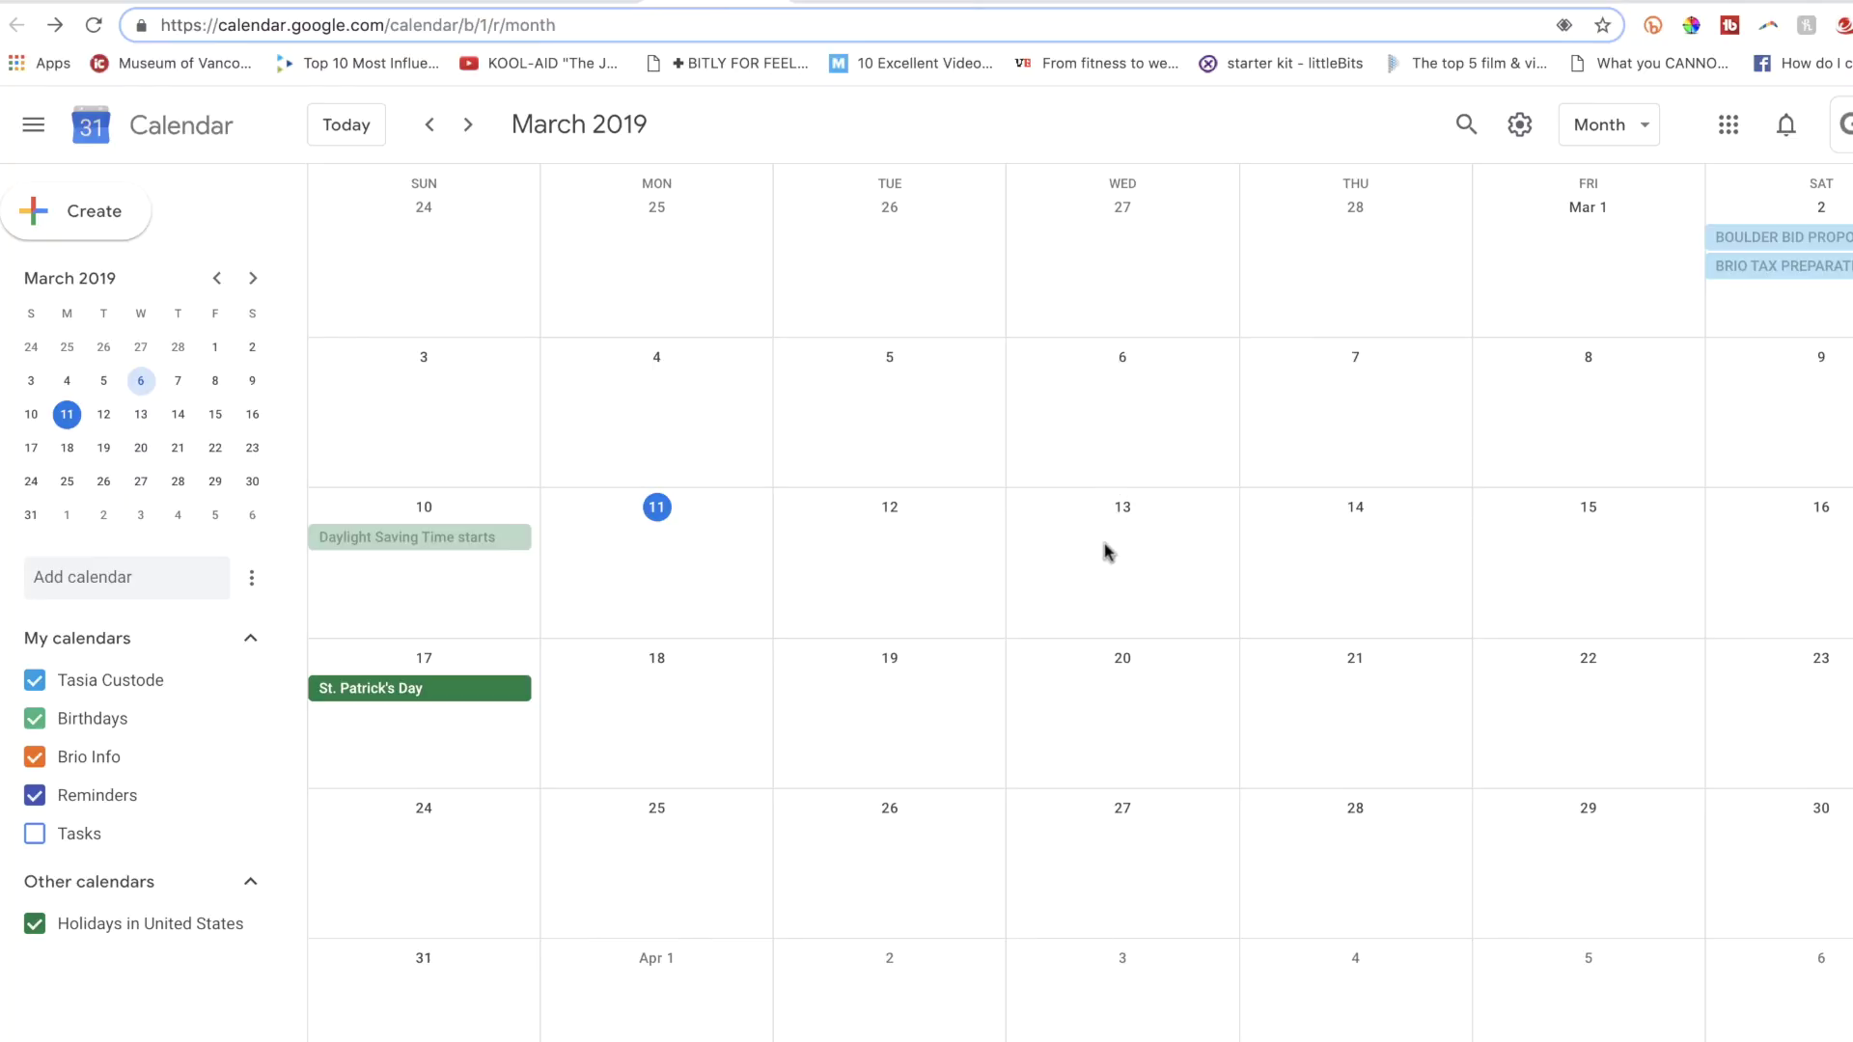
Make March 13 appointment slots titled 'Availability' starting at 6:00am.
{"action": "left_click", "coordinate": [1107, 553]}
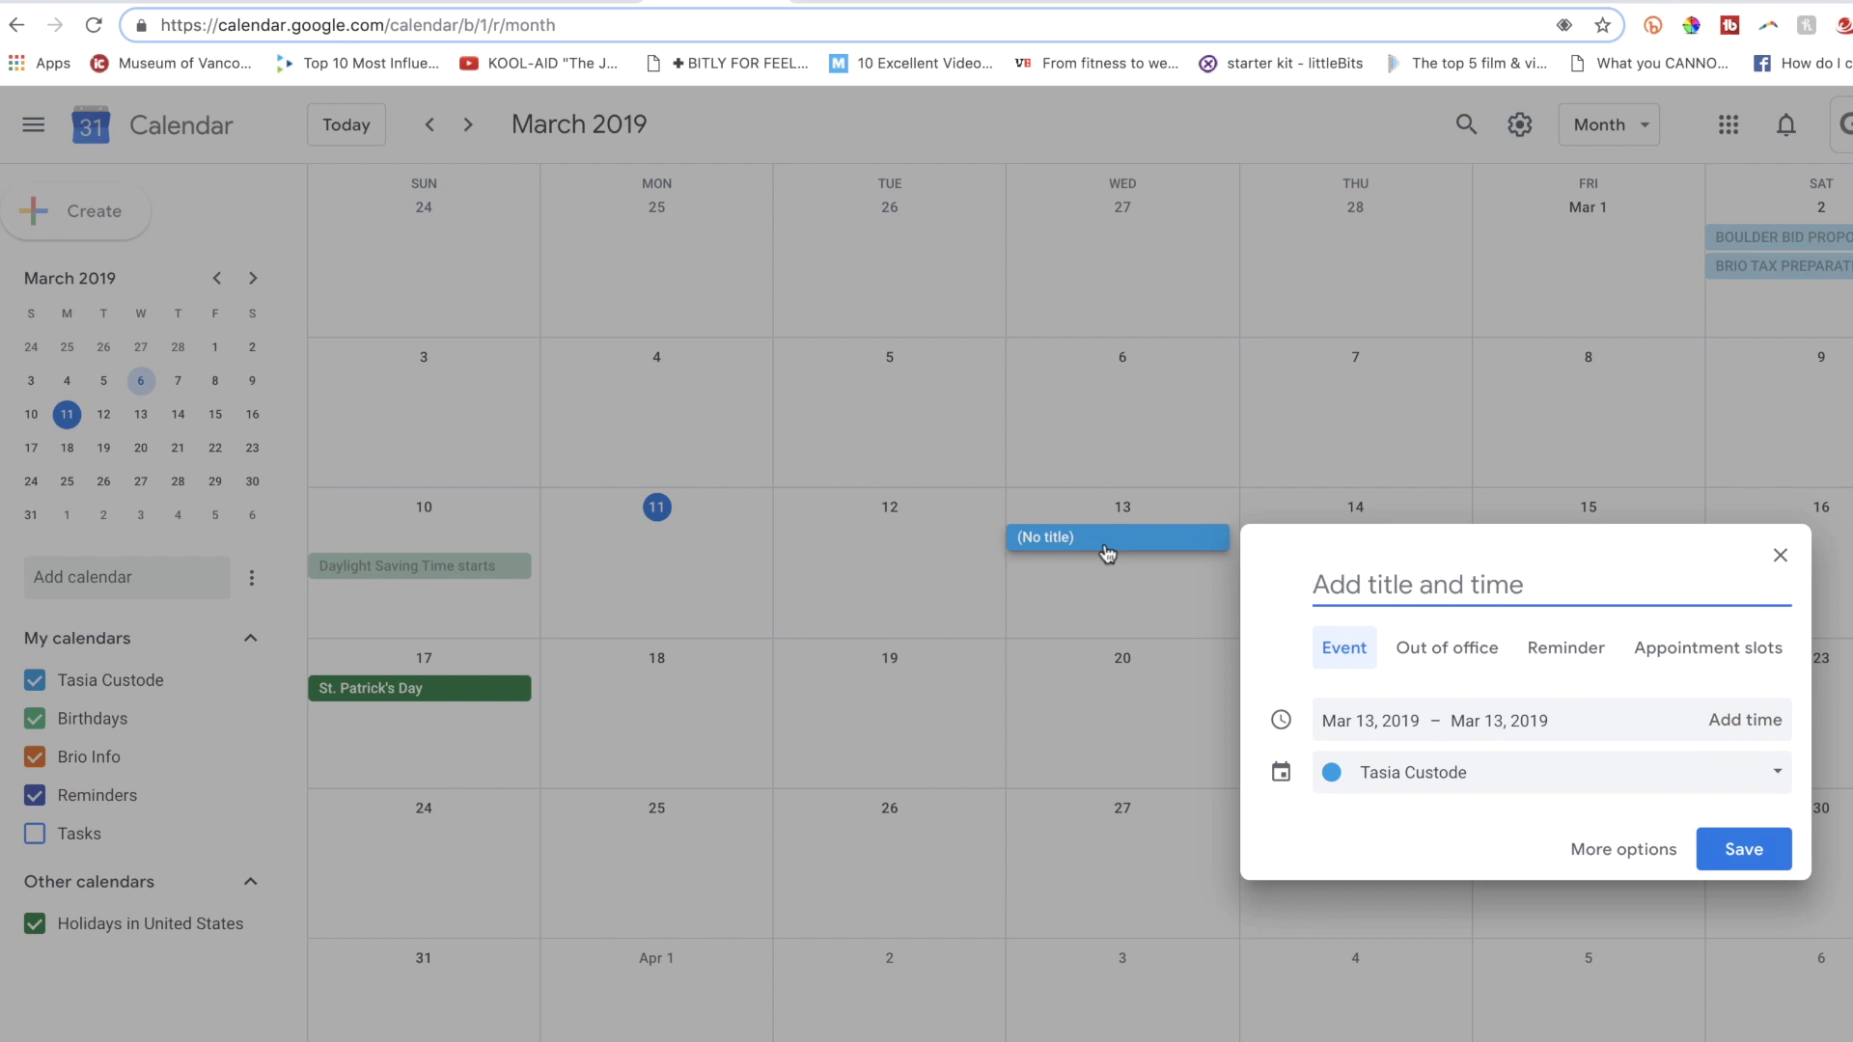
{"action": "left_click", "coordinate": [1728, 669]}
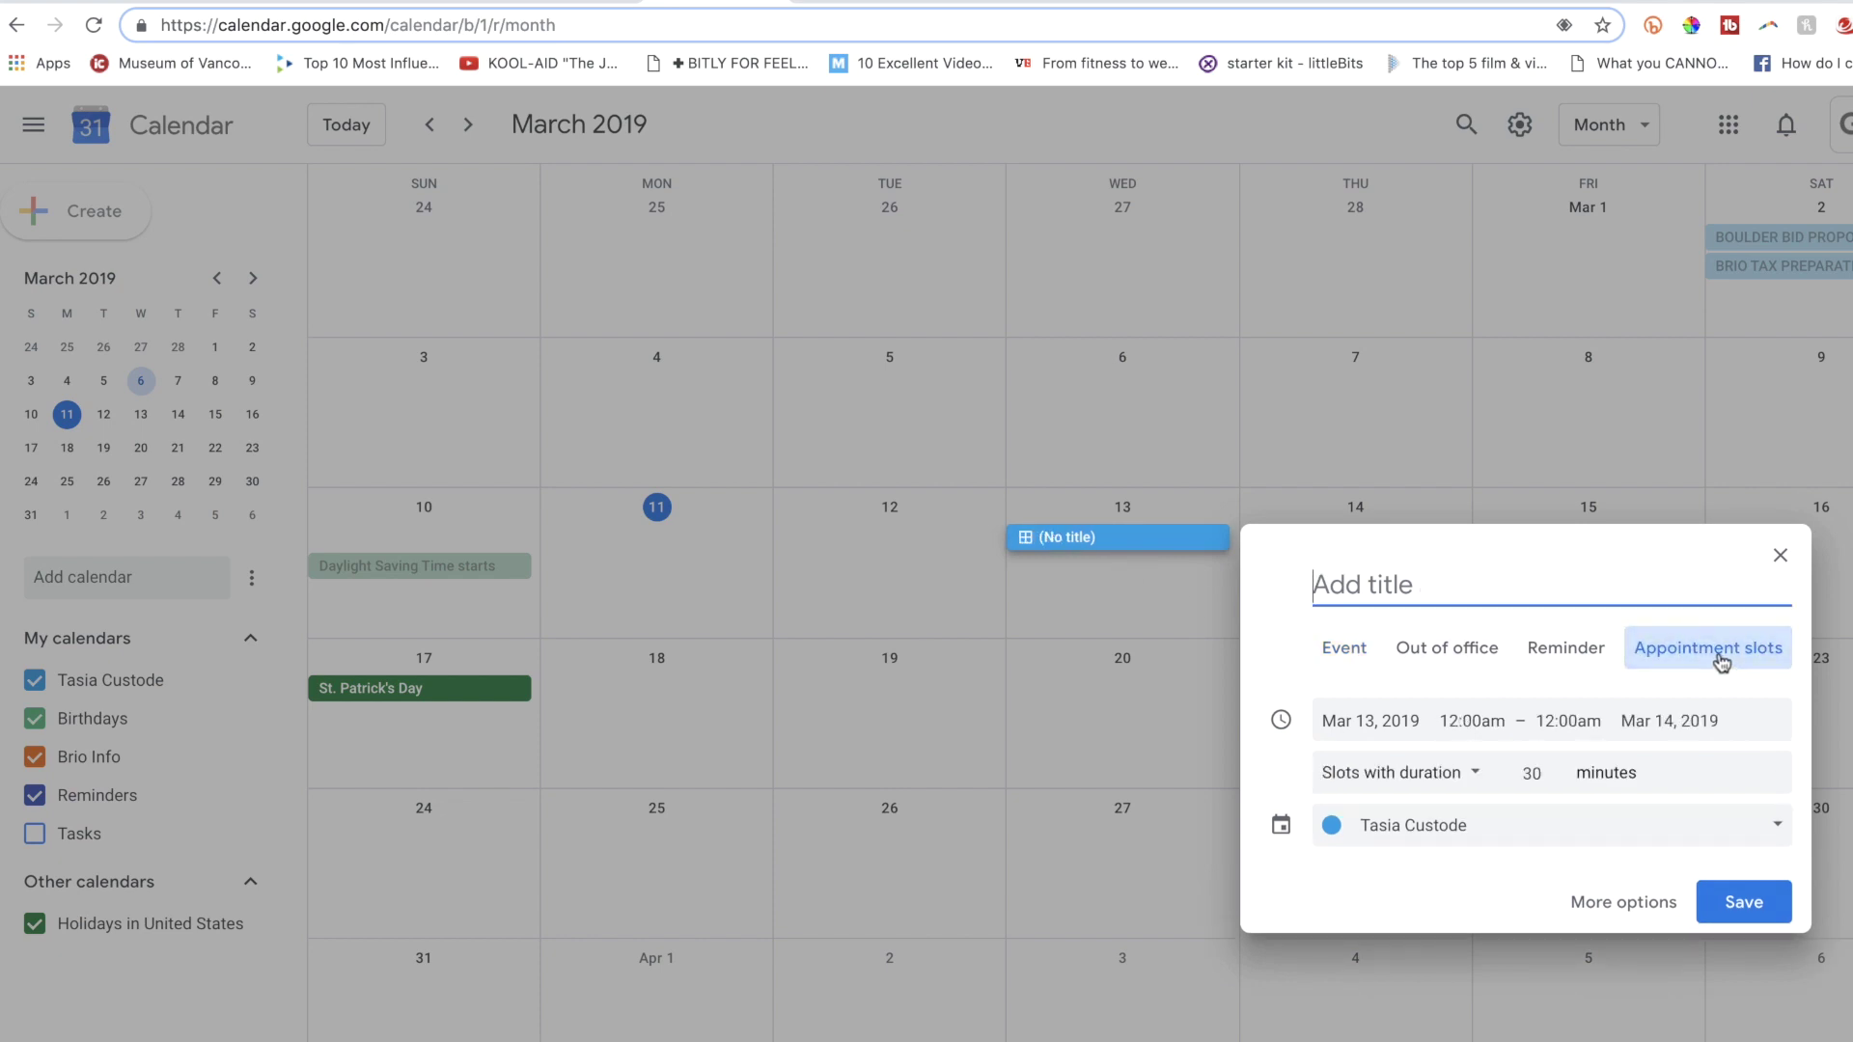
{"action": "type", "text": "Availability"}
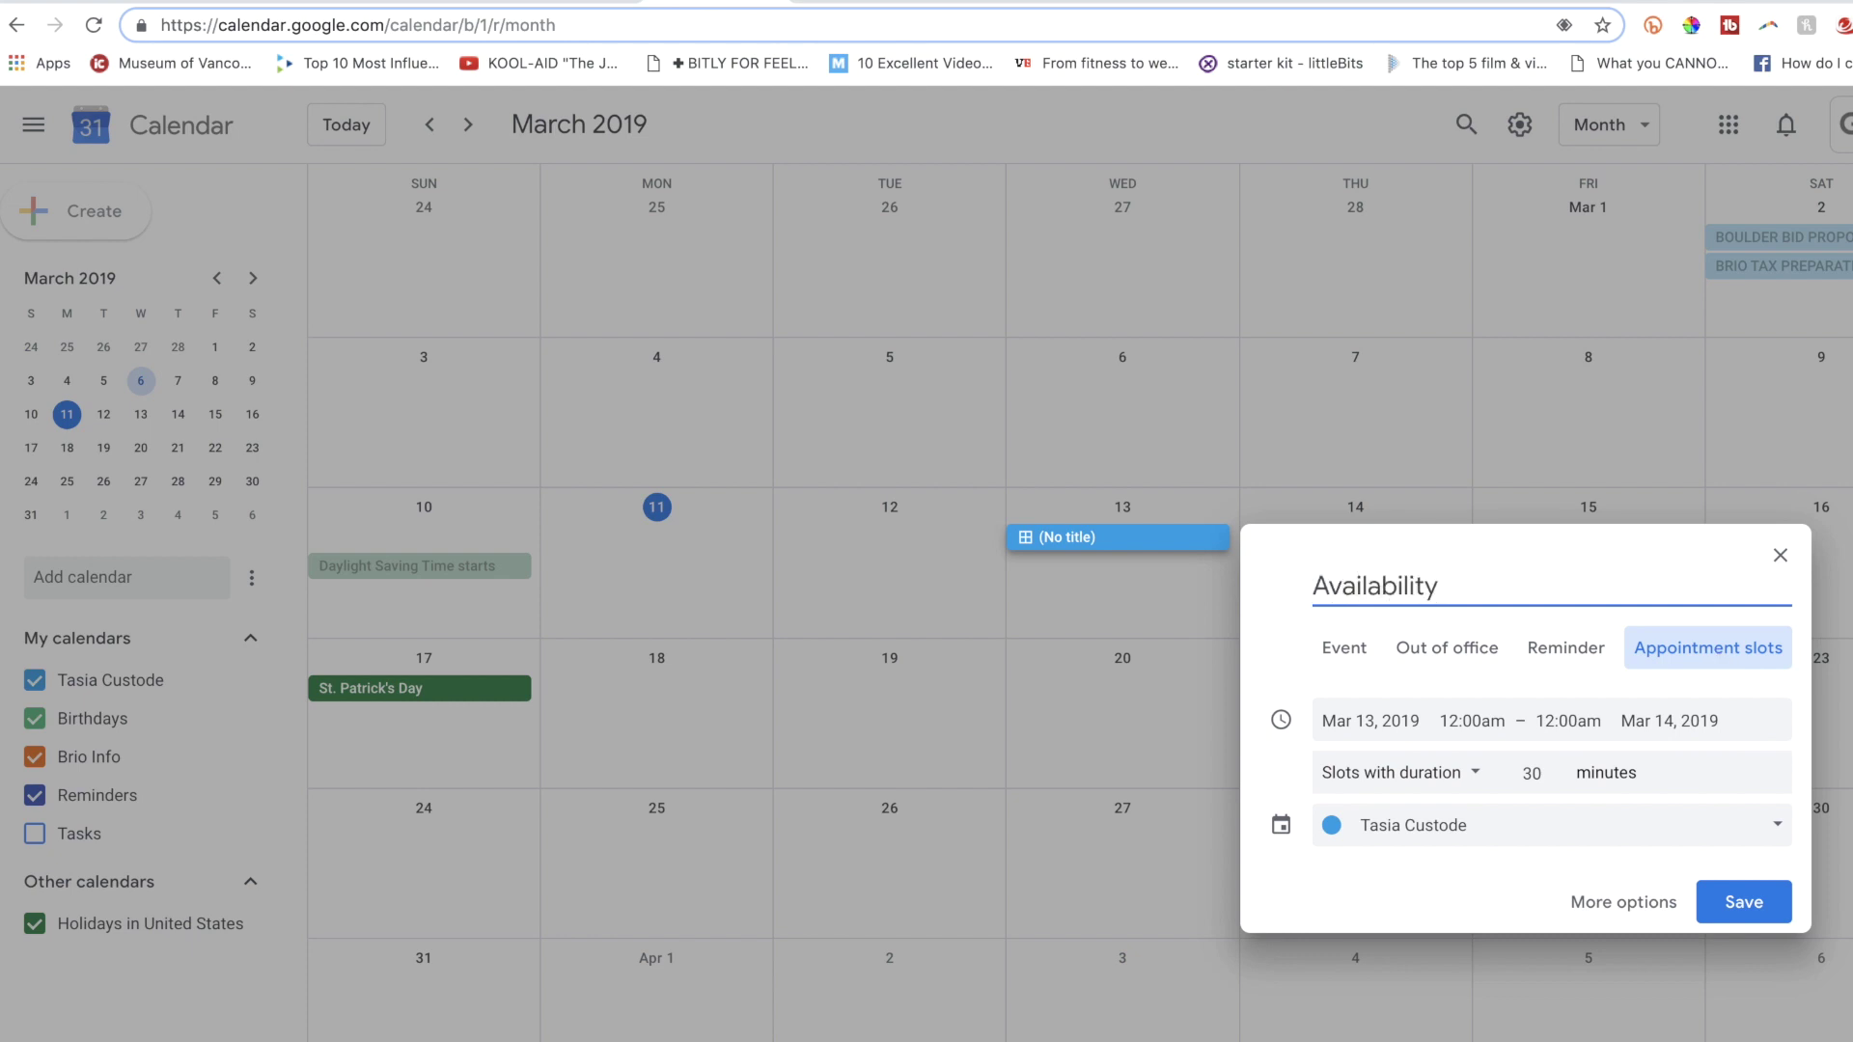
{"action": "left_click", "coordinate": [1472, 721]}
{"action": "scroll", "coordinate": [1502, 831], "scroll_direction": "down", "scroll_amount": 3}
{"action": "left_click", "coordinate": [1564, 816]}
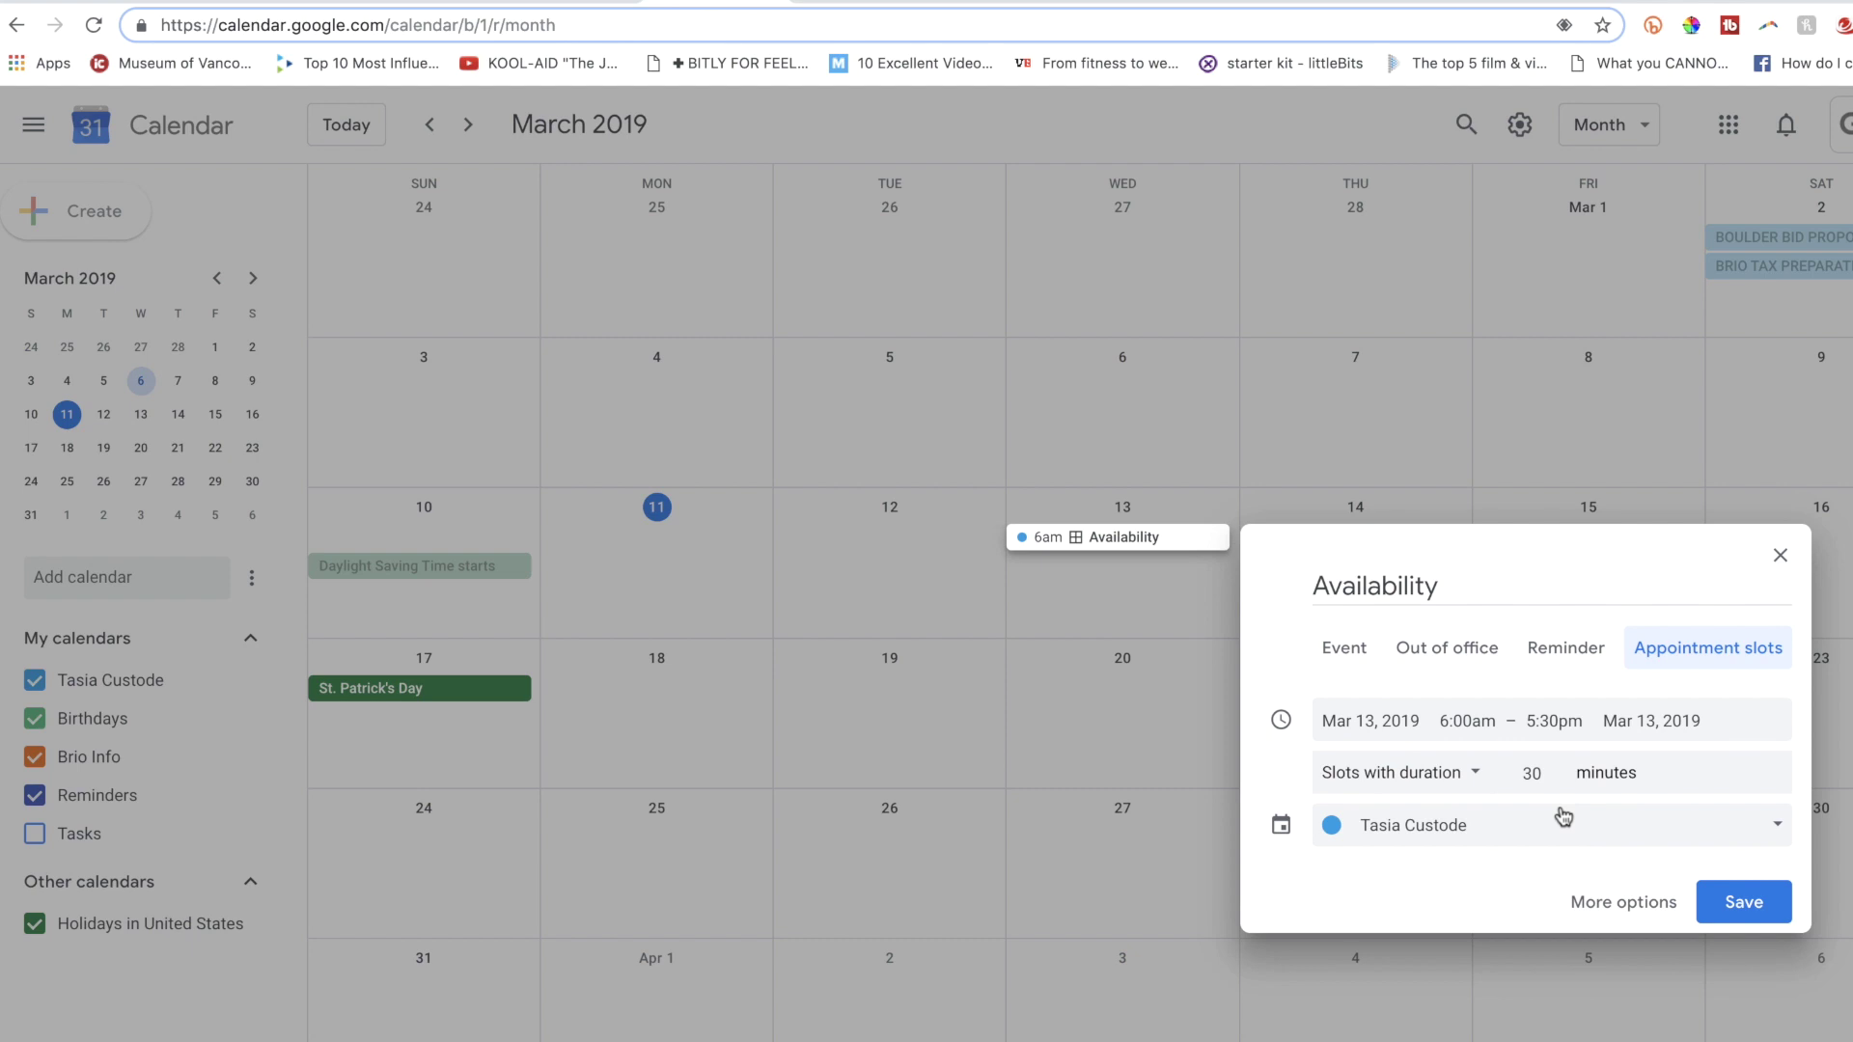
Save the Availability slots and open their public booking page.
{"action": "left_click", "coordinate": [1737, 904]}
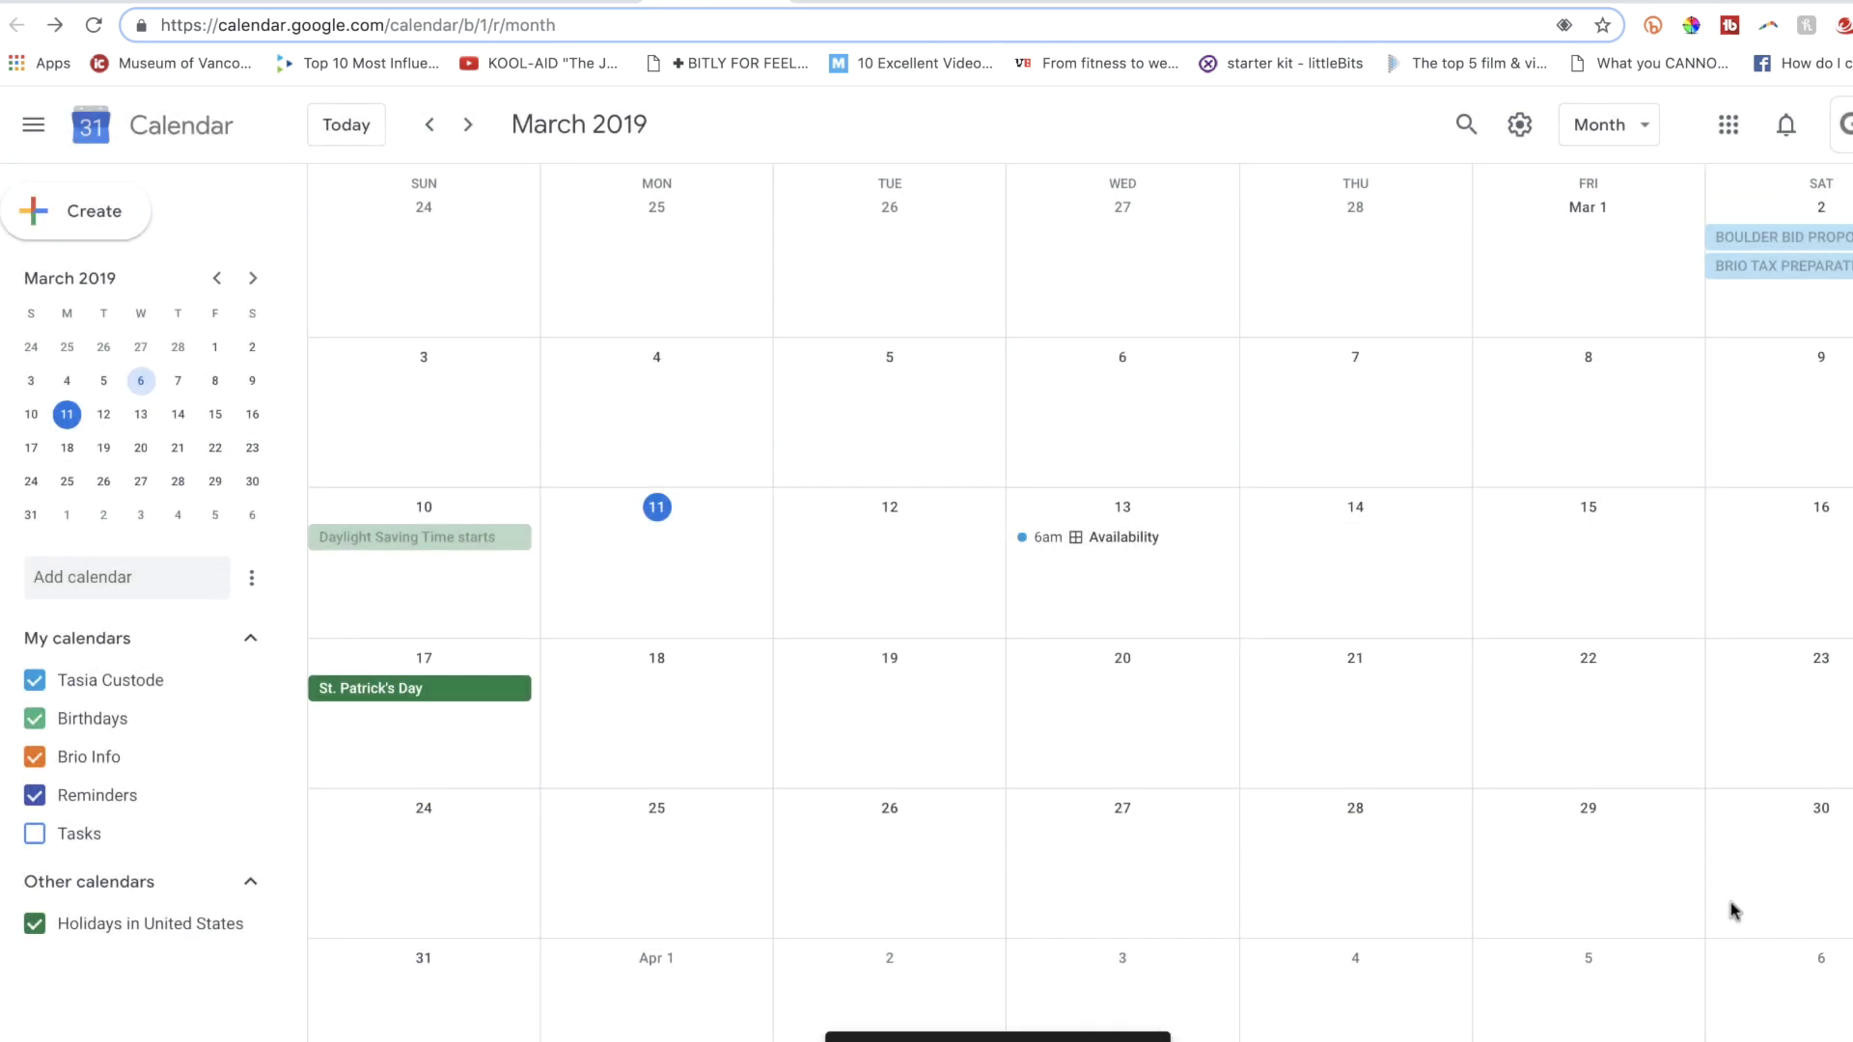
{"action": "left_click", "coordinate": [1077, 549]}
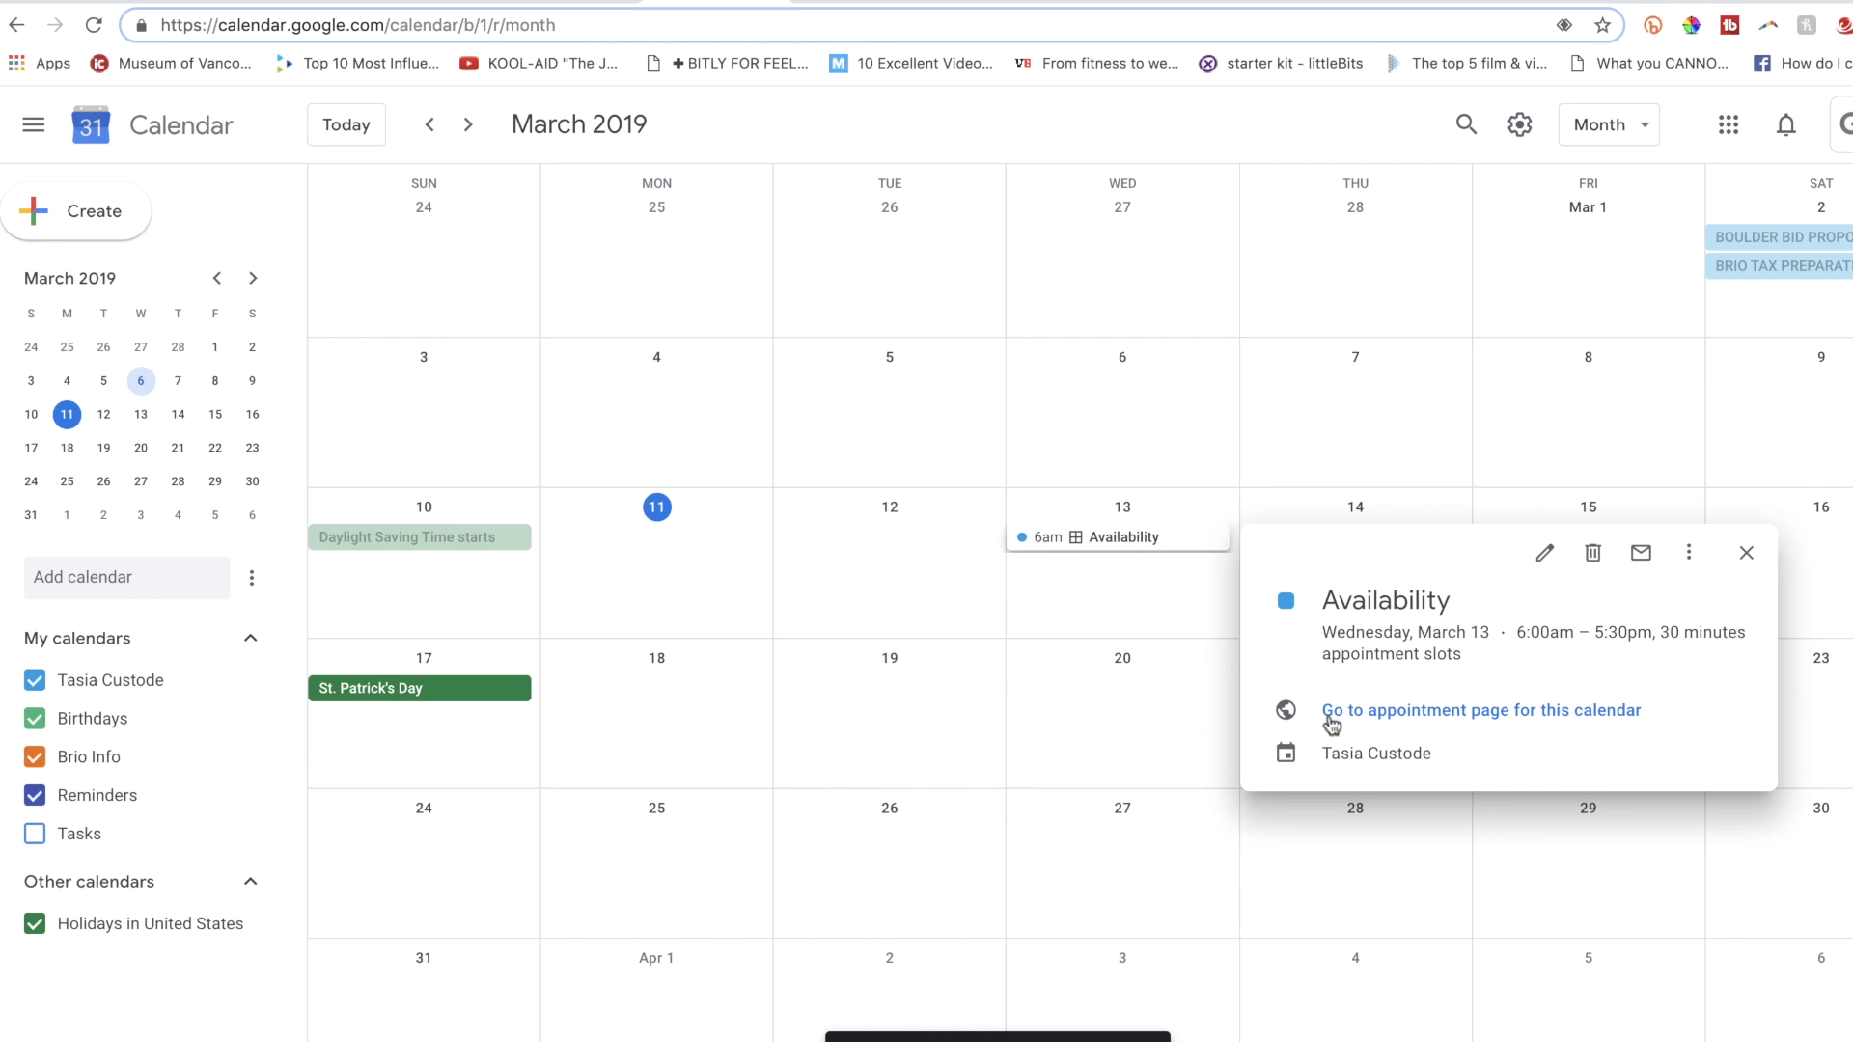
{"action": "left_click", "coordinate": [1595, 713]}
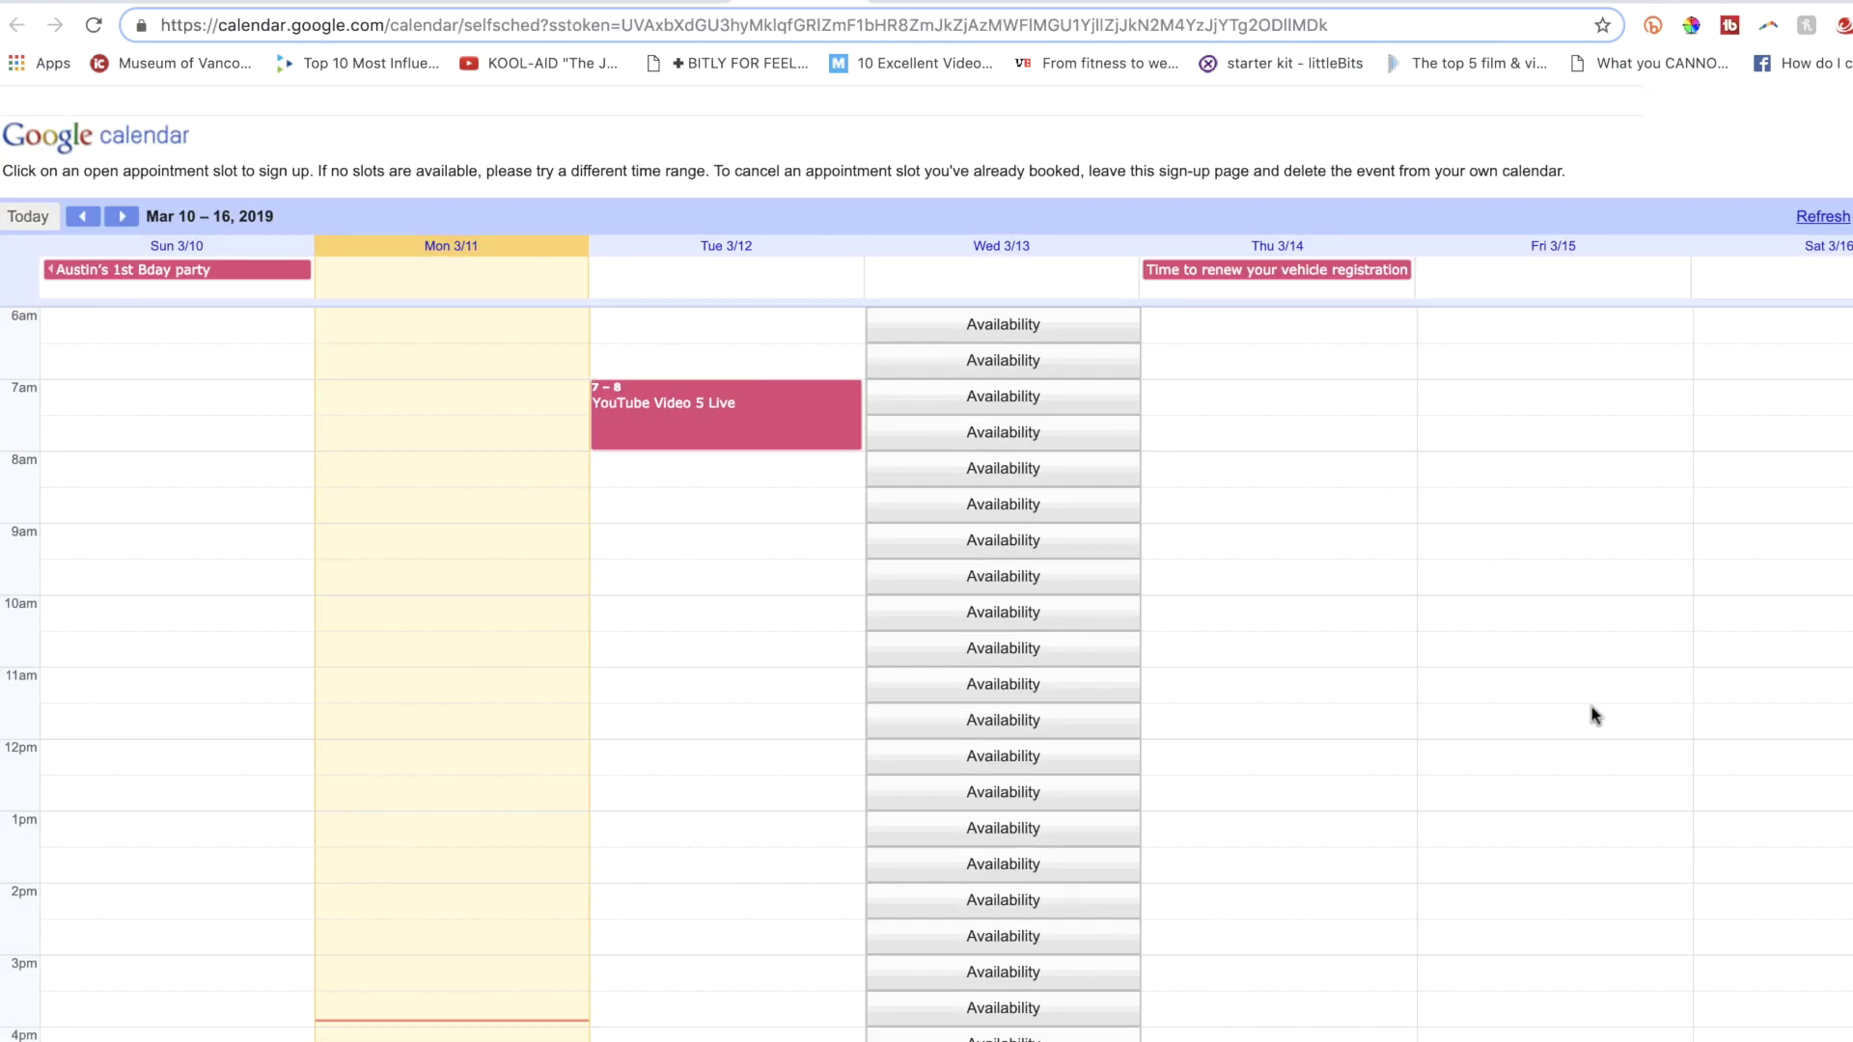